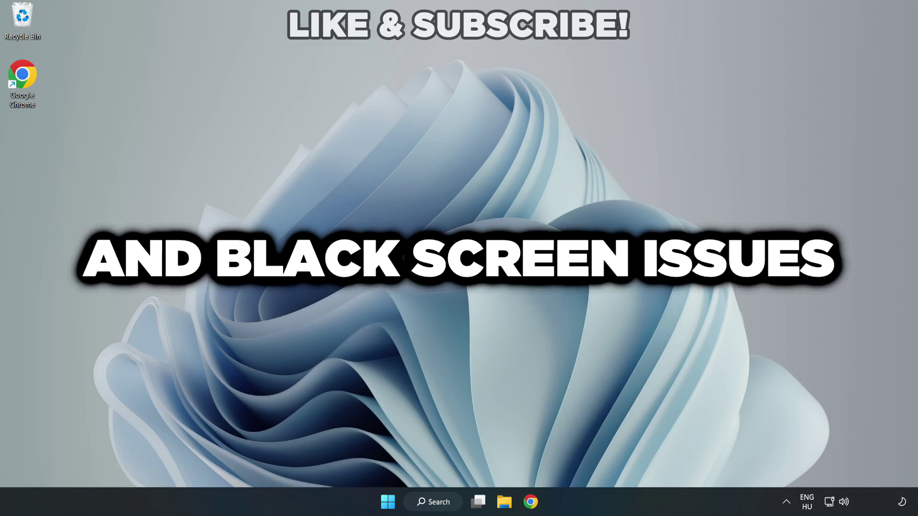
# Search Windows for 'device manager' and launch Device Manager from the results.
pyautogui.click(437, 502)
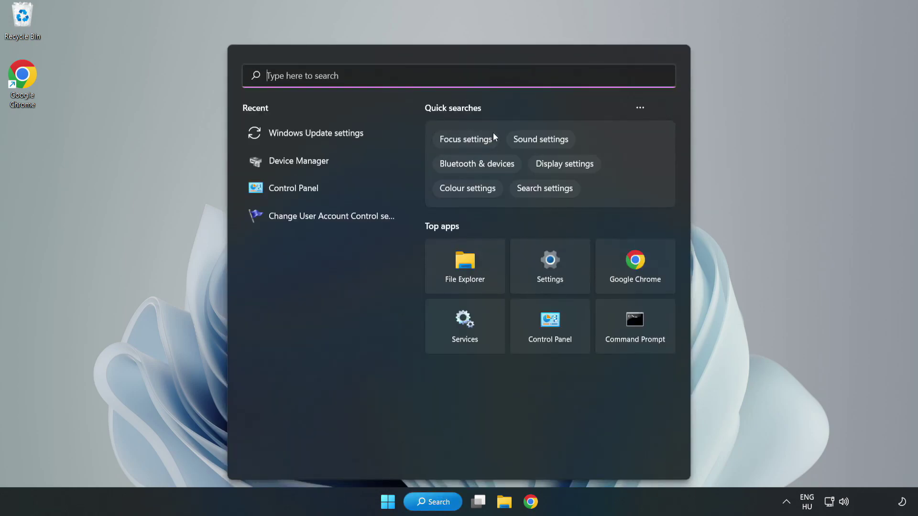
pyautogui.write('device m')
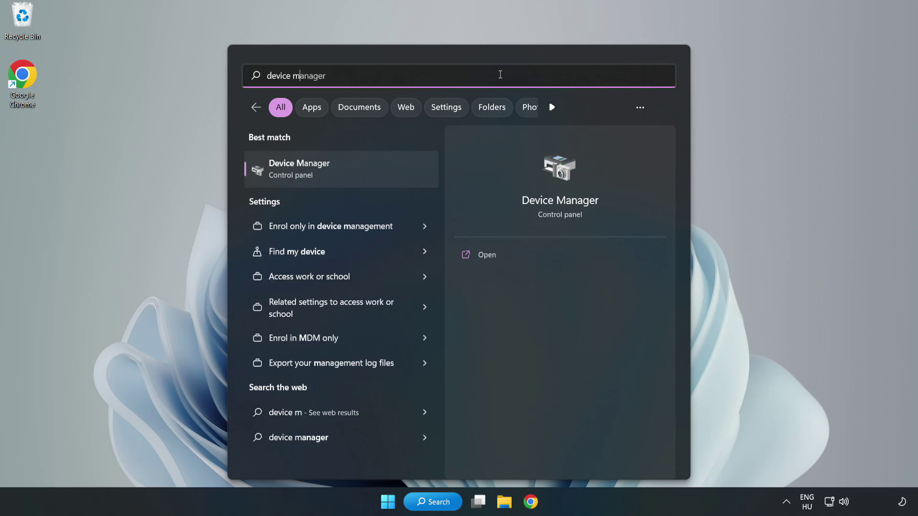
pyautogui.write('anager')
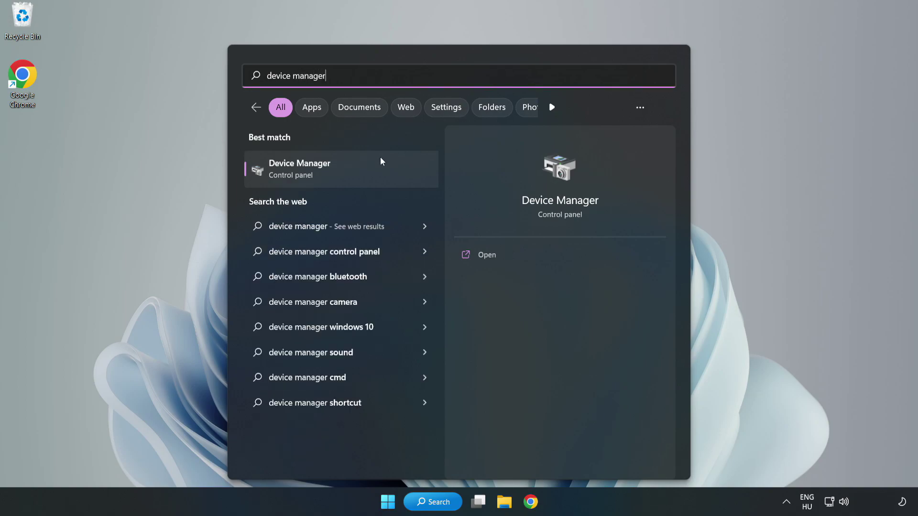
pyautogui.click(341, 175)
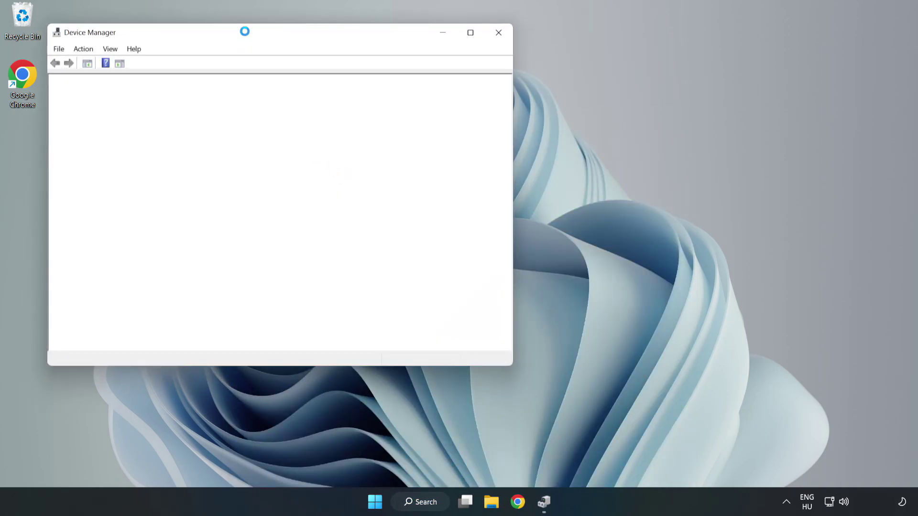
# Automatically search for a VMware SVGA 3D display adapter driver, confirming the best one is installed.
pyautogui.moveTo(247, 35); pyautogui.dragTo(410, 82)
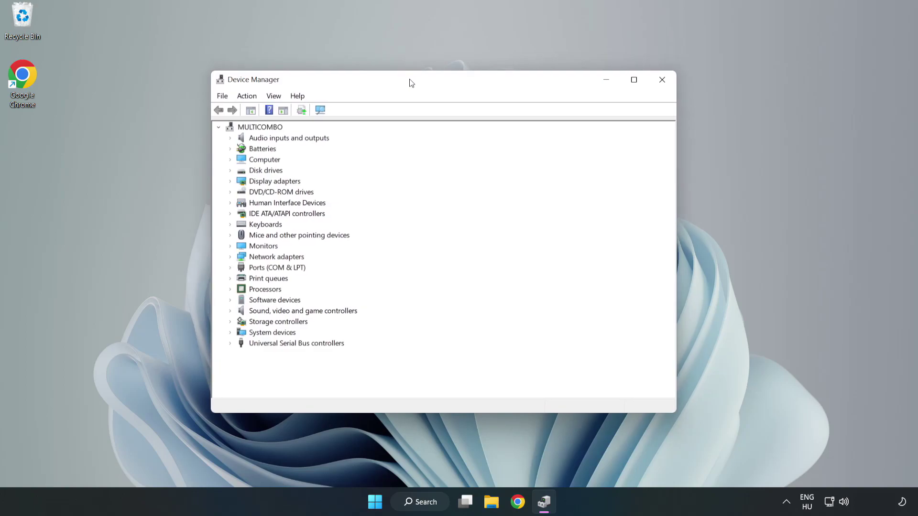
pyautogui.click(245, 183)
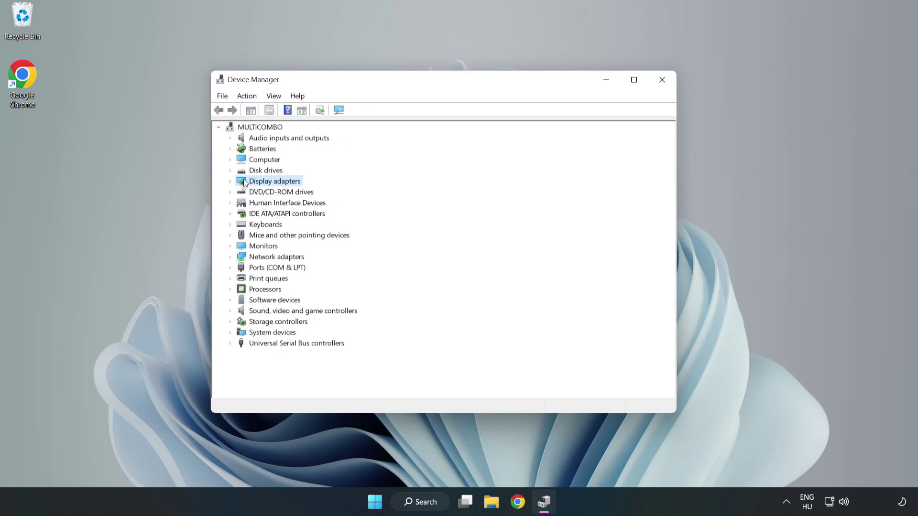
pyautogui.click(231, 182)
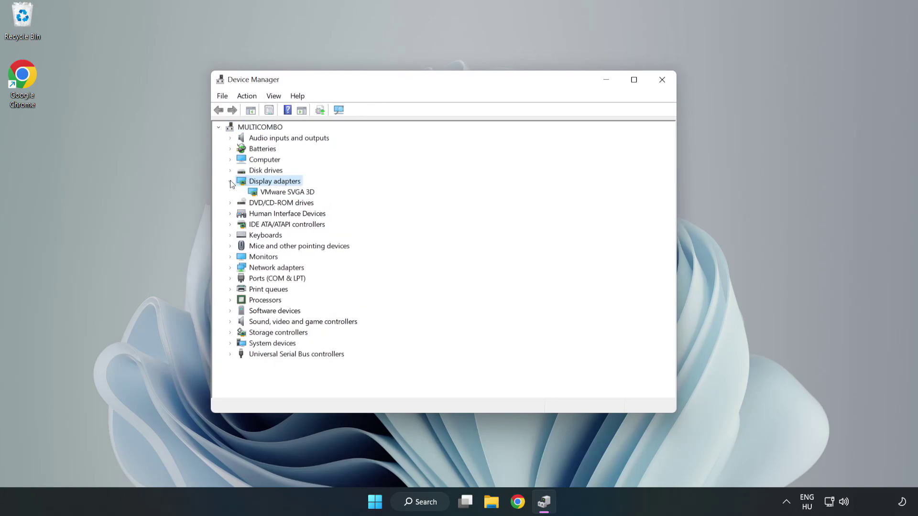
pyautogui.click(258, 195)
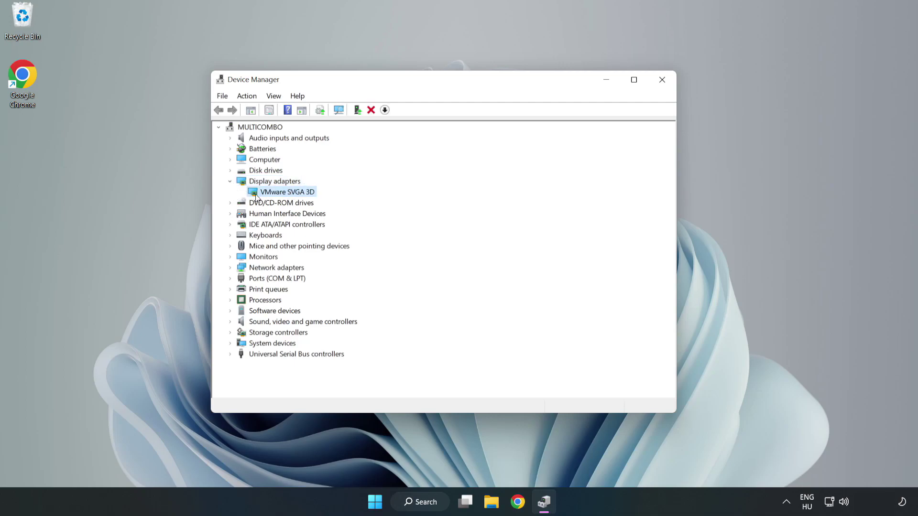
pyautogui.rightClick(286, 197)
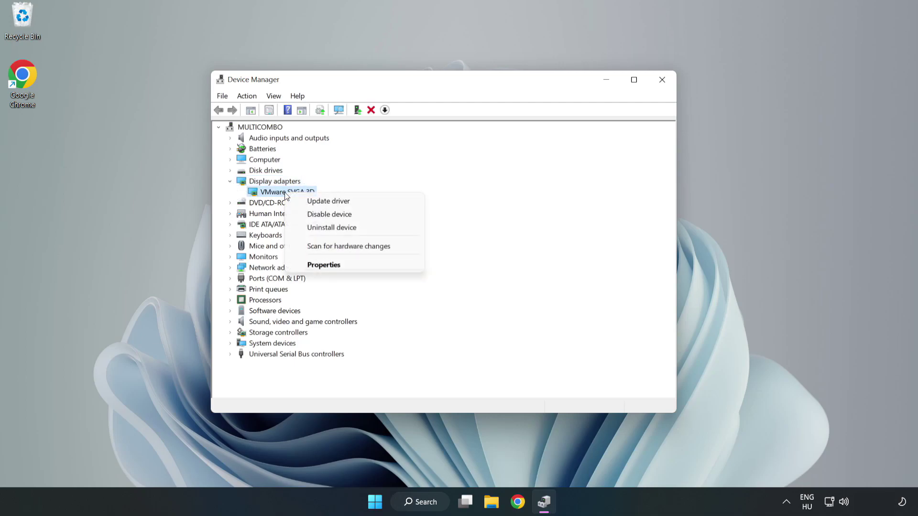
pyautogui.click(356, 201)
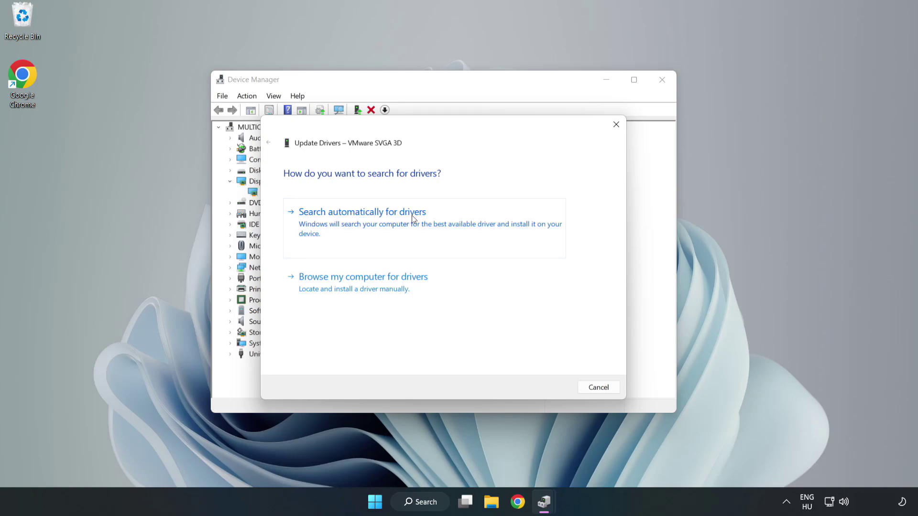
pyautogui.click(365, 223)
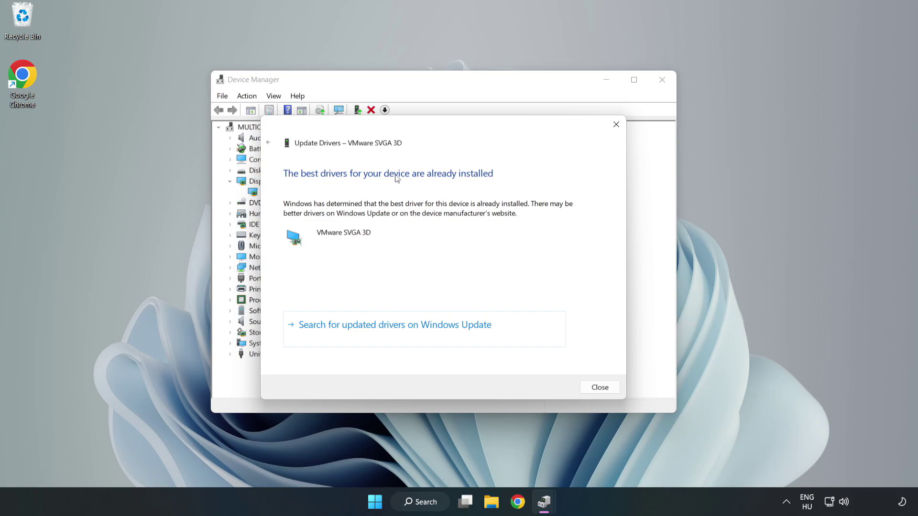
pyautogui.click(601, 389)
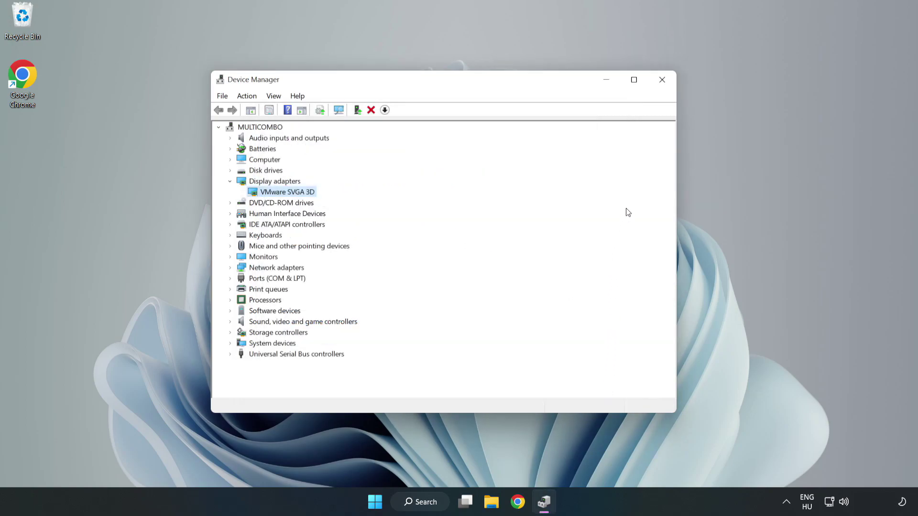
# Close Device Manager and search 'updates' to reach the Windows Update settings page.
pyautogui.click(663, 84)
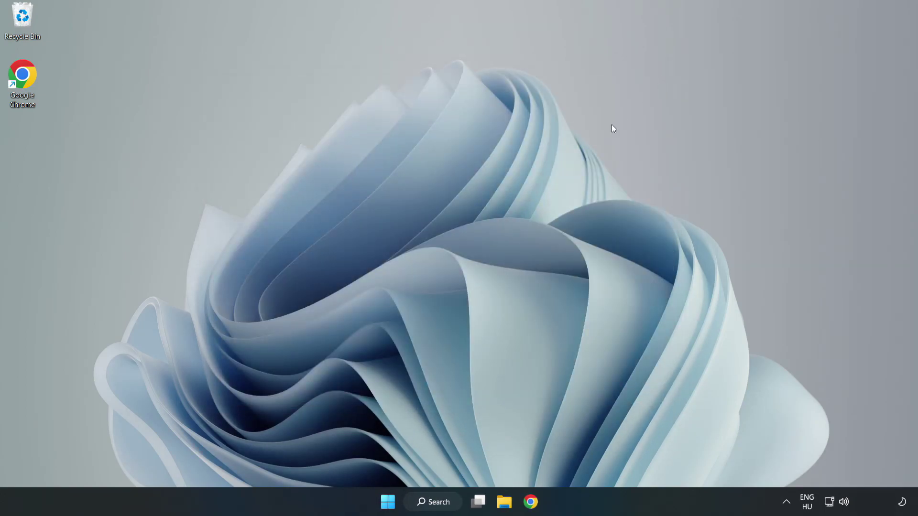
pyautogui.click(438, 505)
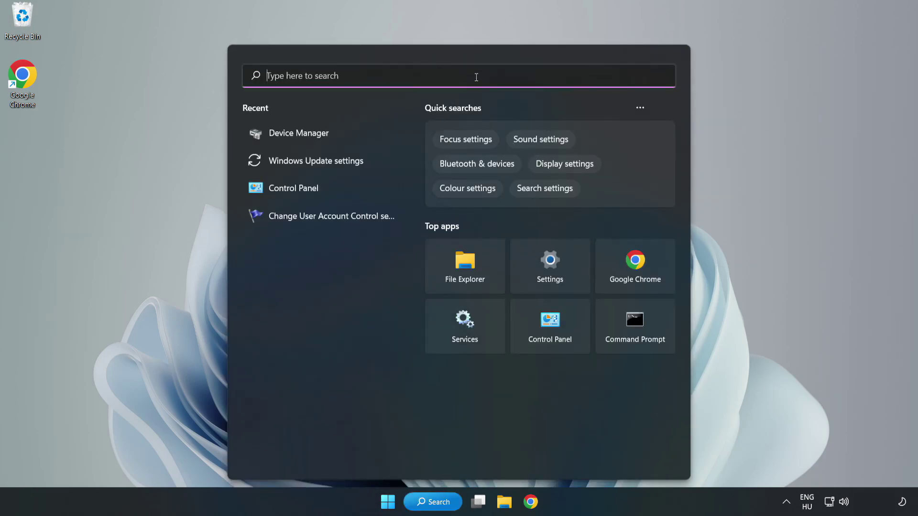
pyautogui.write('updates')
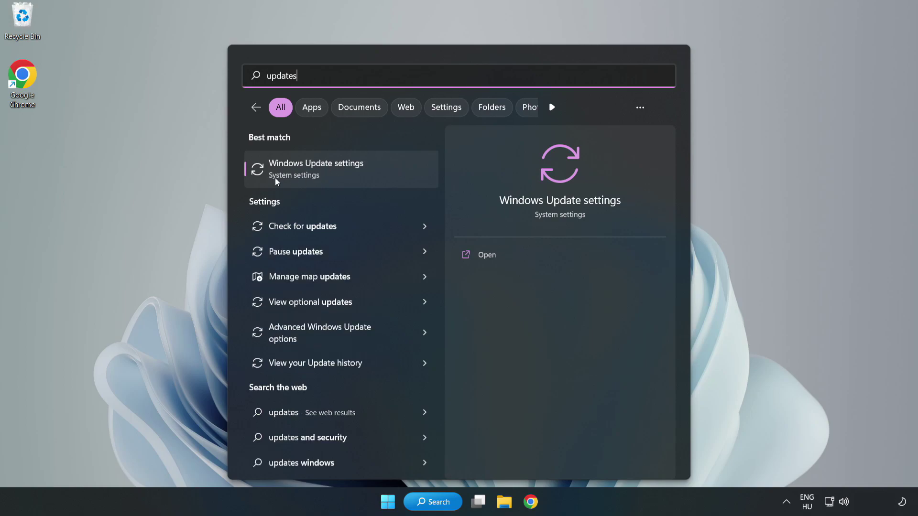
pyautogui.click(328, 174)
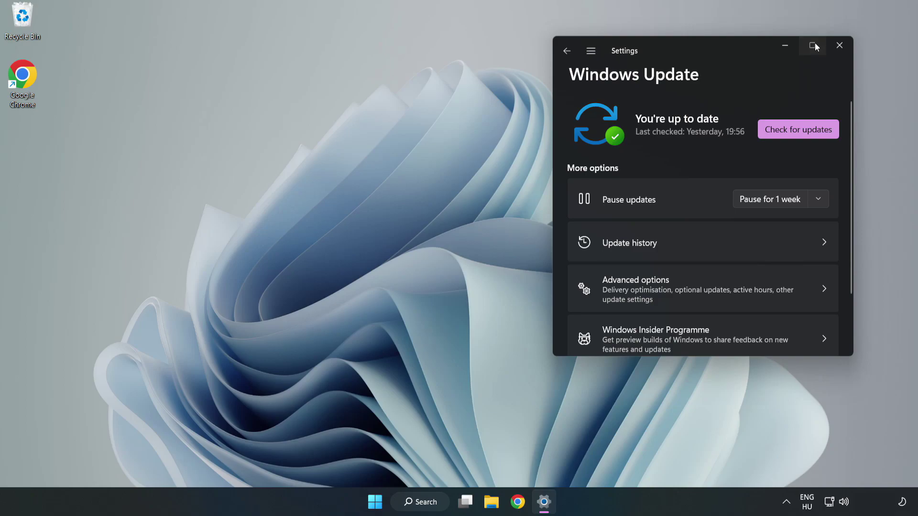
# Maximize Settings, run Check for updates, which installs a Defender intelligence update, then close Settings.
pyautogui.click(814, 43)
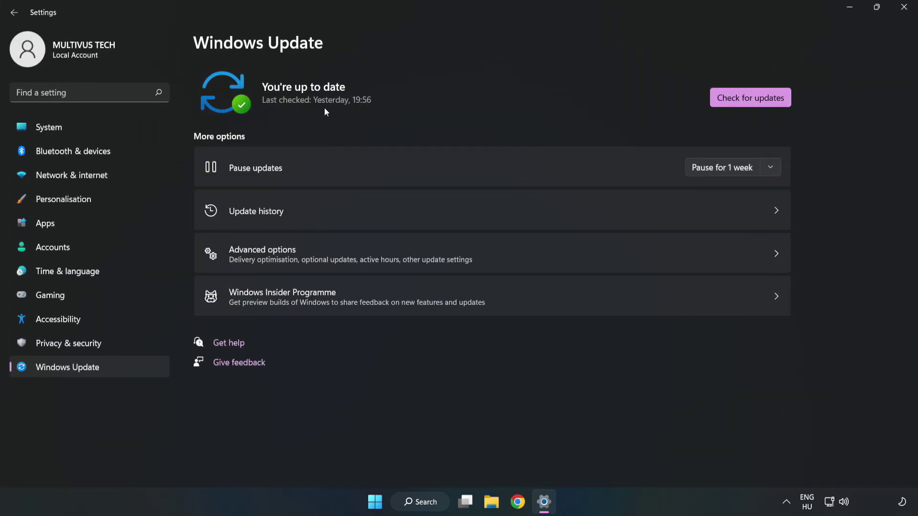
pyautogui.click(753, 99)
pyautogui.click(903, 6)
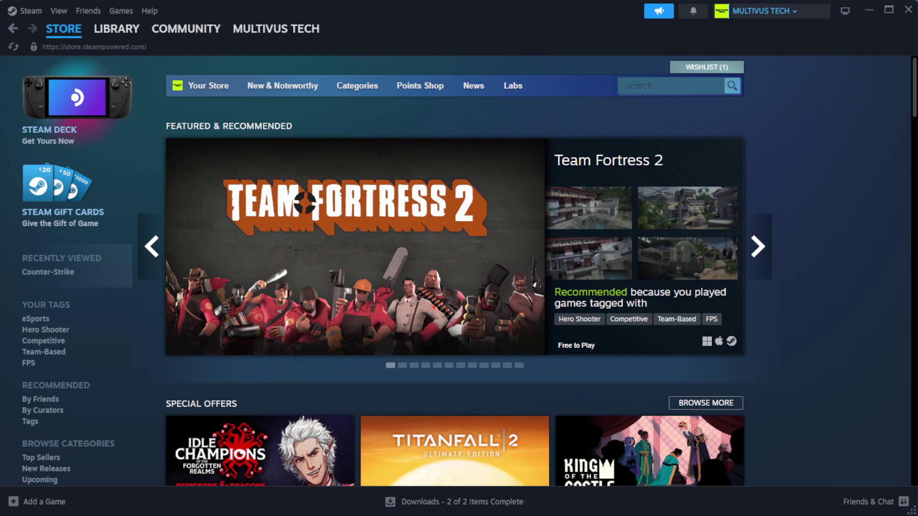
# Go to the Steam Library home and bring up Properties for YOUR NOT WORKING GAME.
pyautogui.moveTo(134, 35)
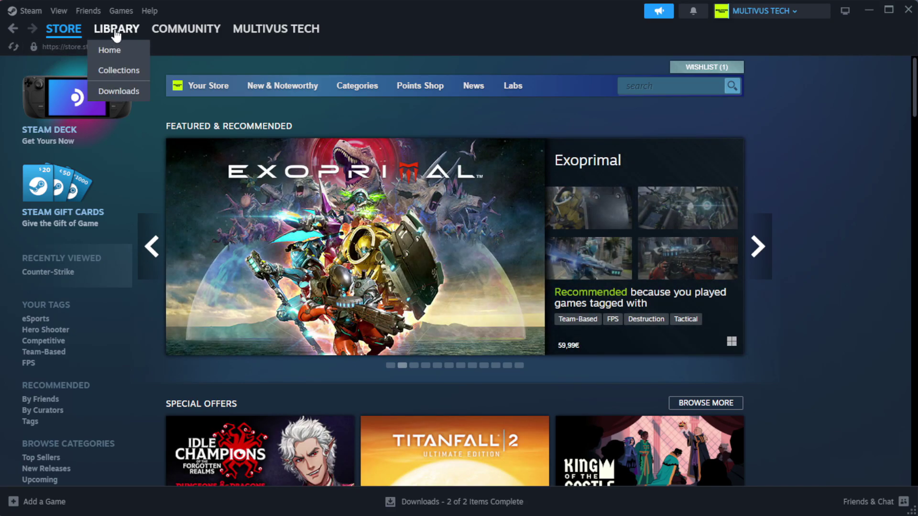
pyautogui.click(131, 52)
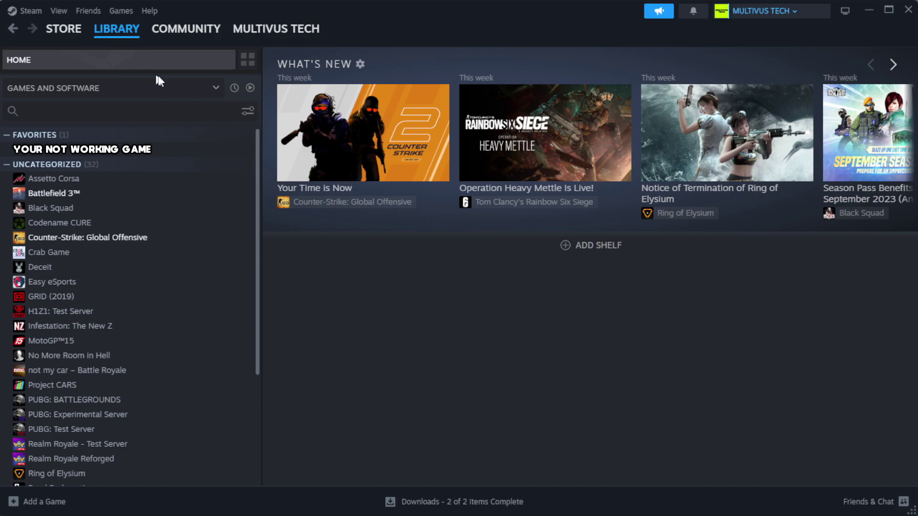
pyautogui.rightClick(226, 151)
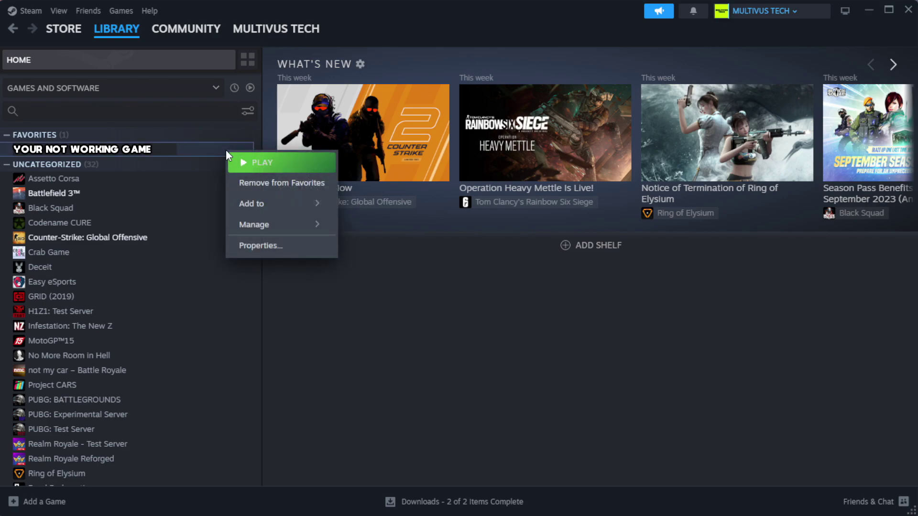
pyautogui.click(287, 248)
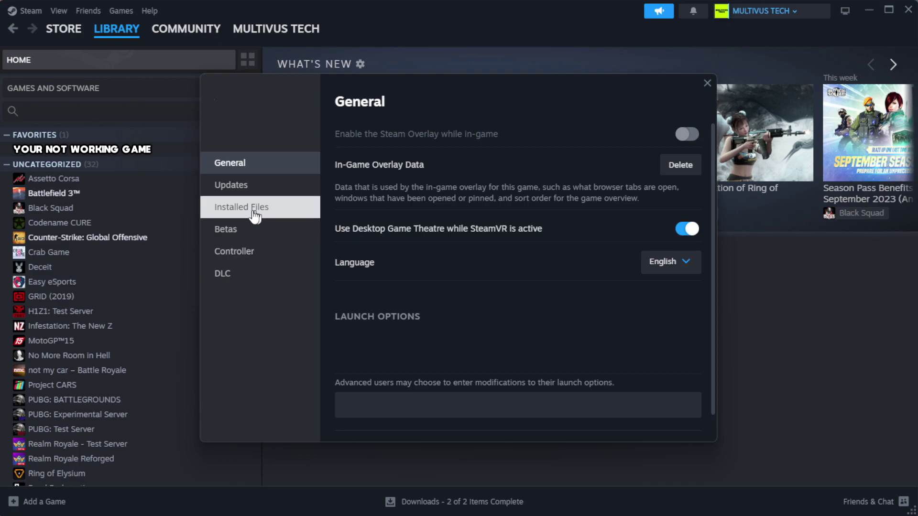
# Verify the integrity of the game's installed files, with all 1039 files validating.
pyautogui.click(302, 217)
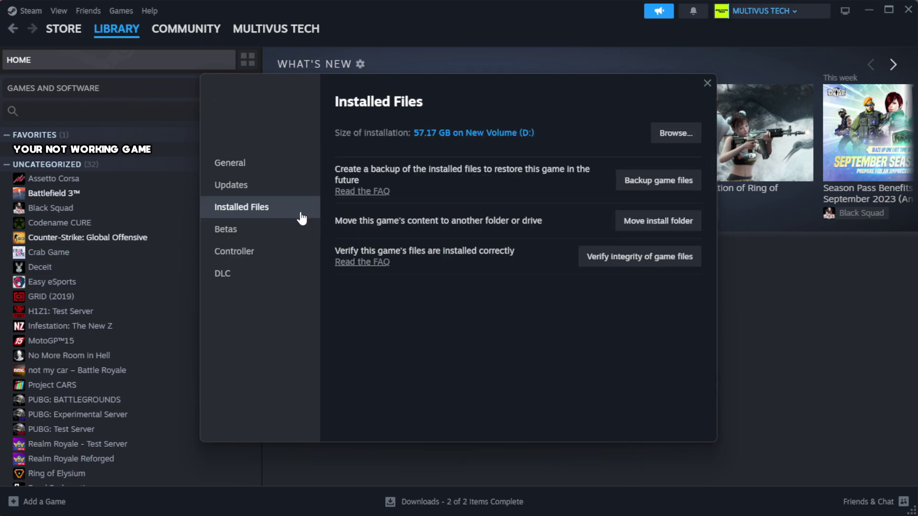
pyautogui.click(645, 267)
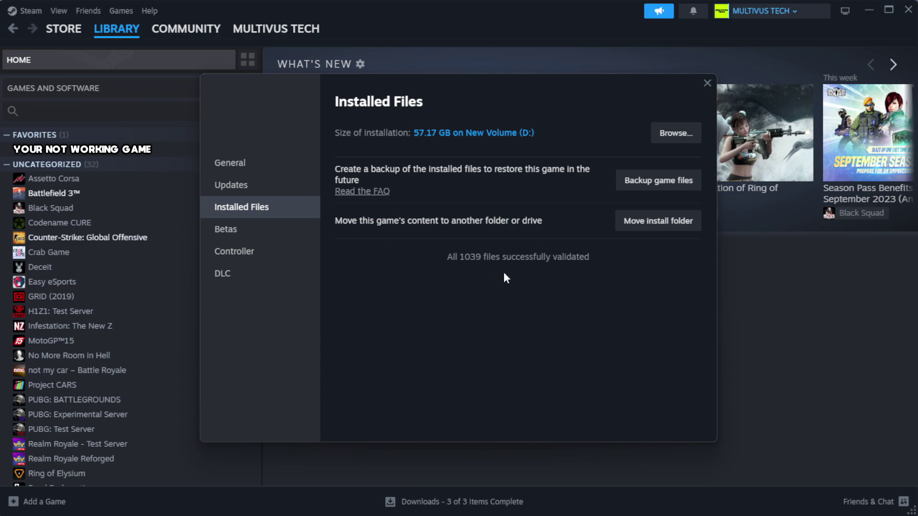
# Browse to the game's install folder and bring up the YOUR NOT WORKING GAME shortcut's menu.
pyautogui.click(674, 144)
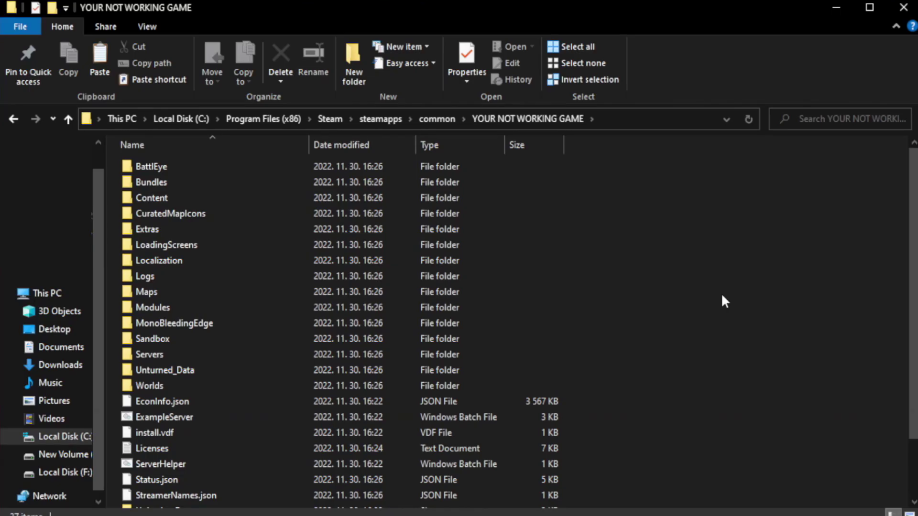
pyautogui.moveTo(916, 285); pyautogui.dragTo(916, 342)
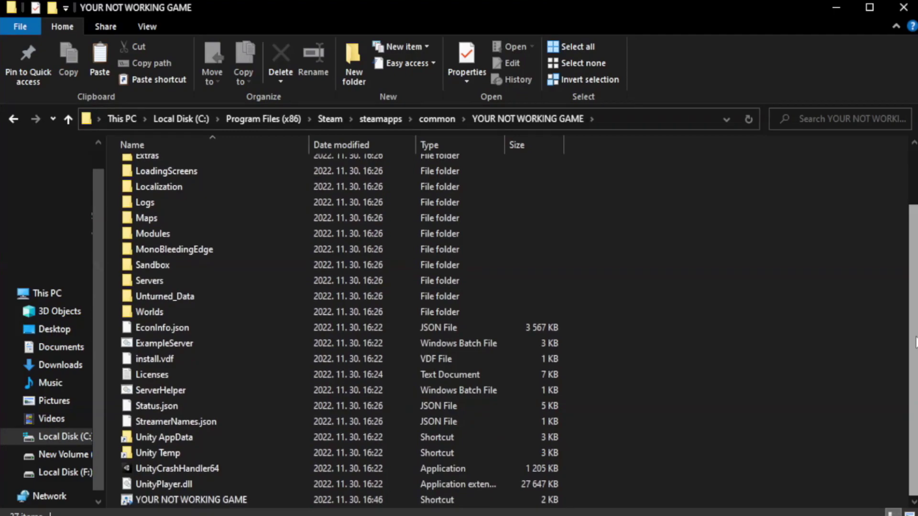
pyautogui.click(318, 502)
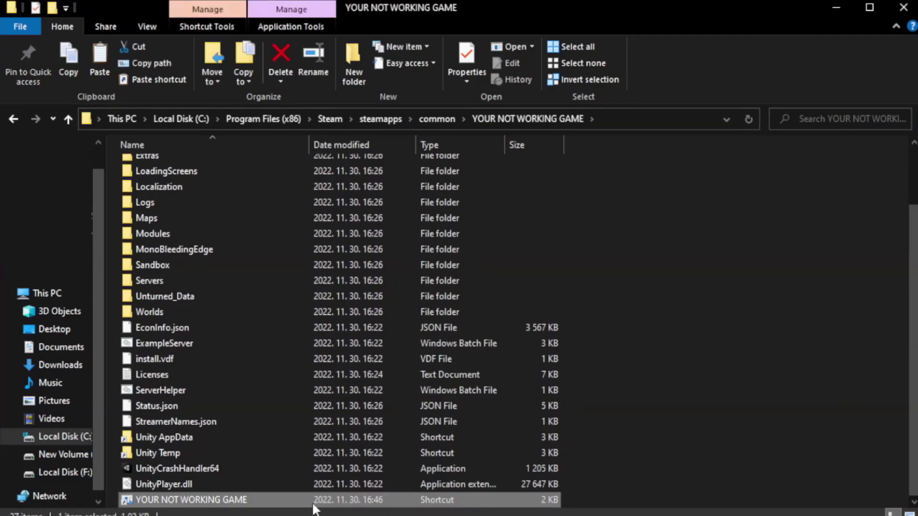
pyautogui.rightClick(307, 502)
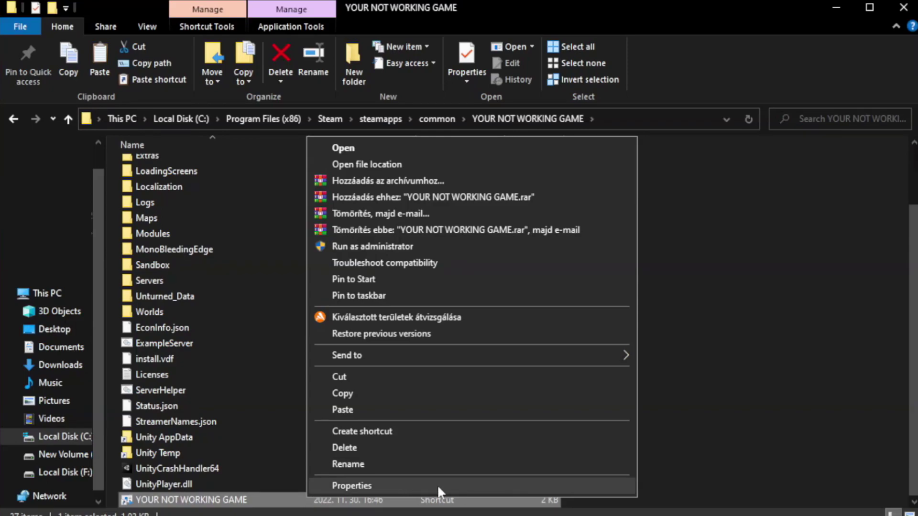
# Set the shortcut to Windows 8 compatibility, fullscreen optimizations disabled, run as administrator, and apply.
pyautogui.click(469, 486)
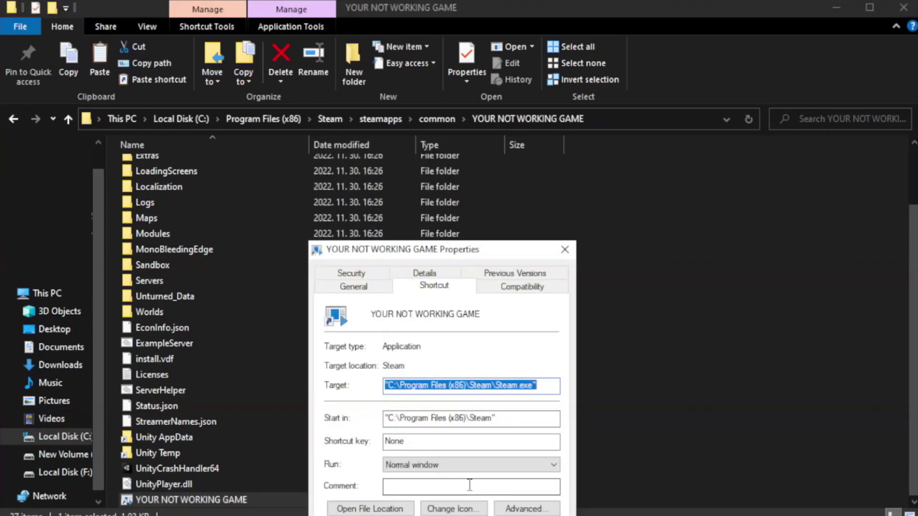
pyautogui.moveTo(462, 254); pyautogui.dragTo(460, 94)
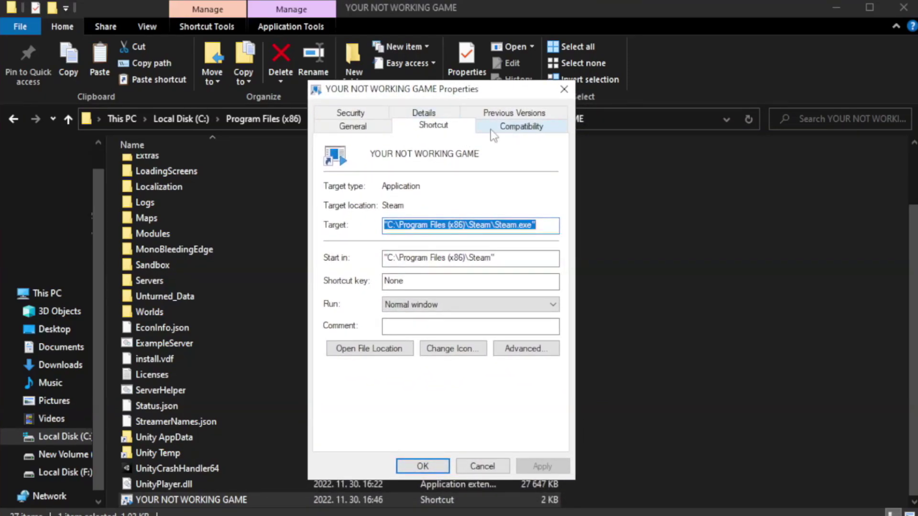
pyautogui.click(517, 129)
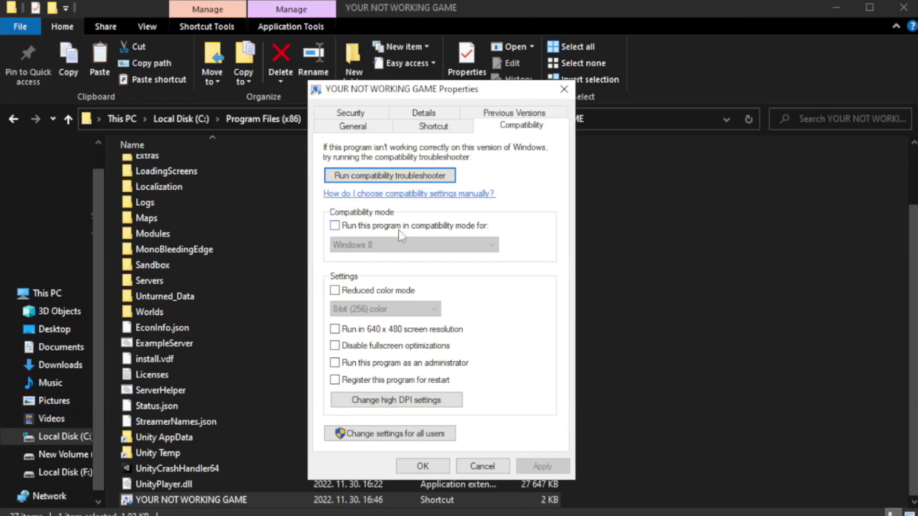
pyautogui.click(364, 229)
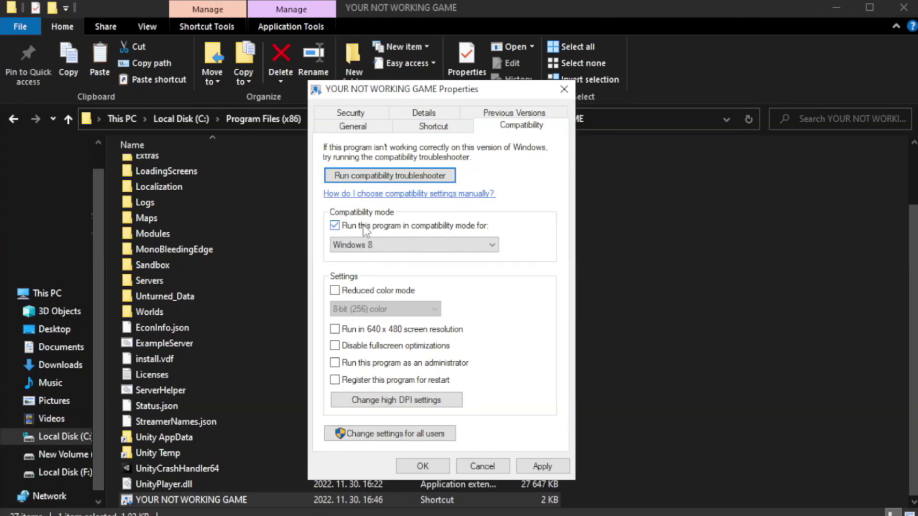
pyautogui.click(392, 243)
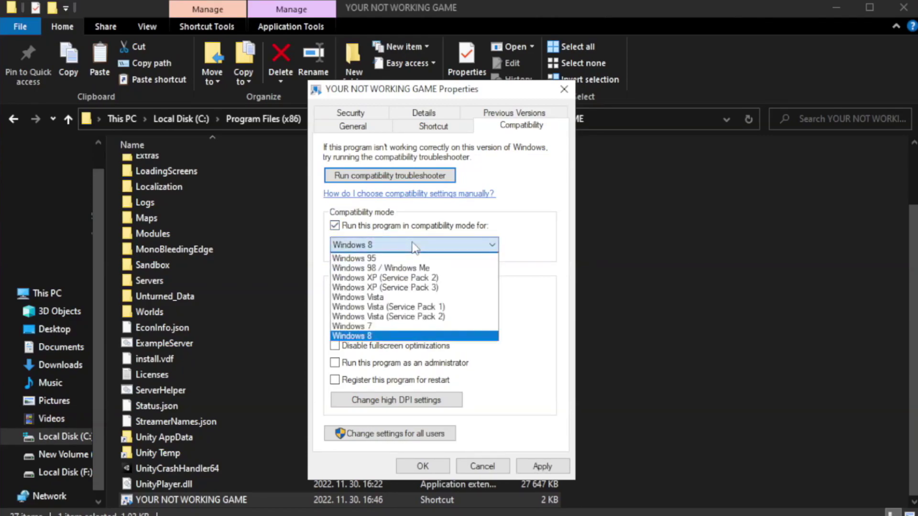
pyautogui.click(389, 336)
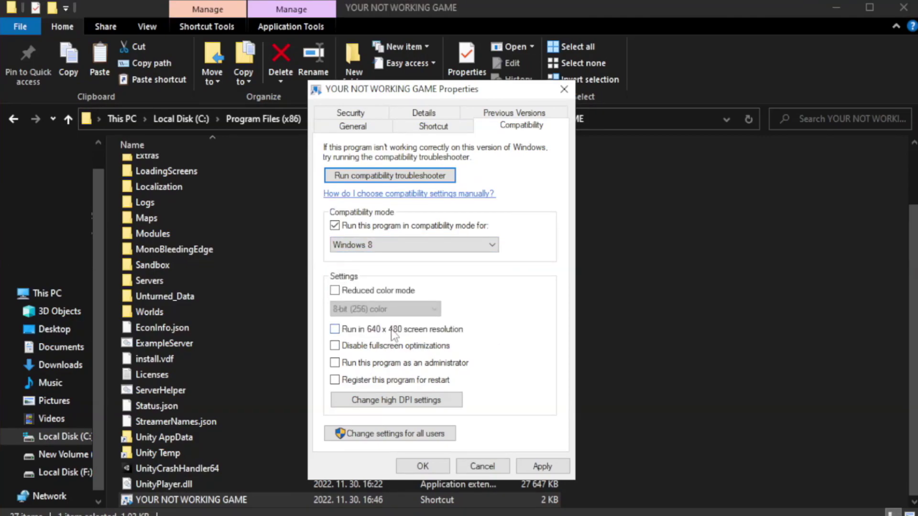
pyautogui.click(357, 350)
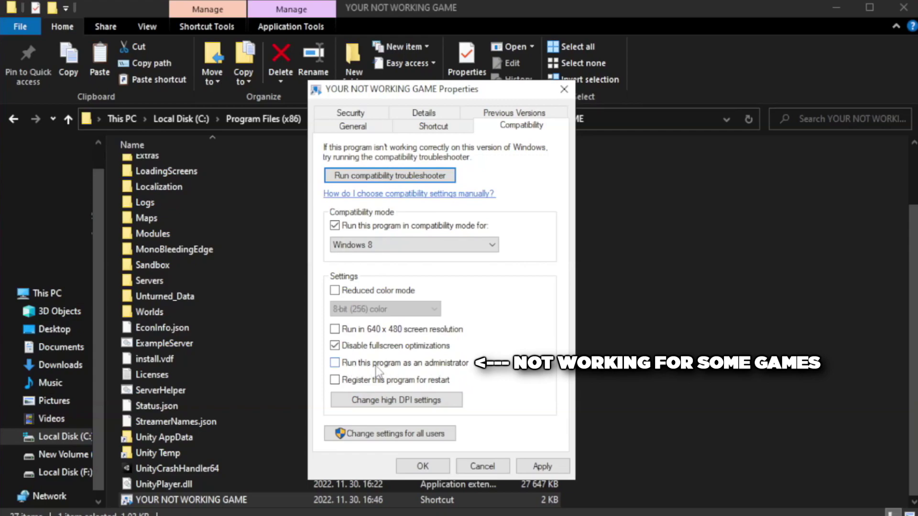
pyautogui.click(360, 368)
pyautogui.click(539, 468)
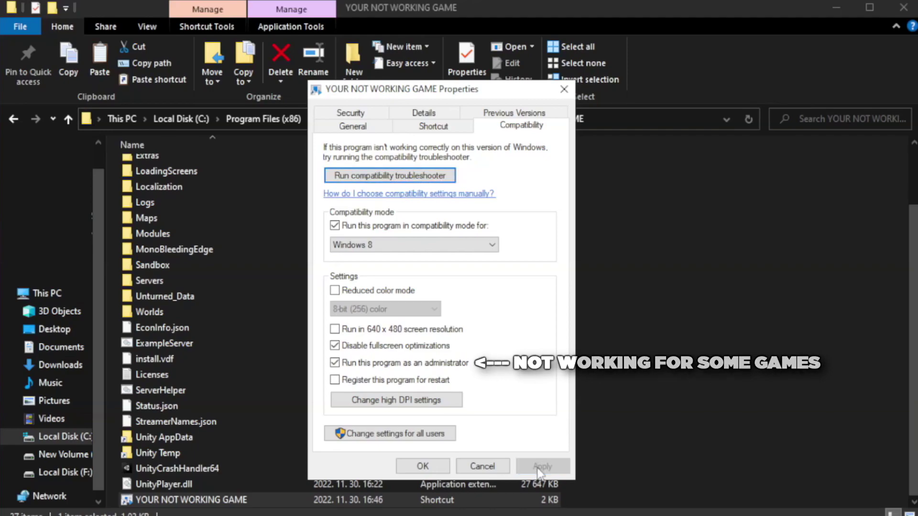
pyautogui.click(421, 468)
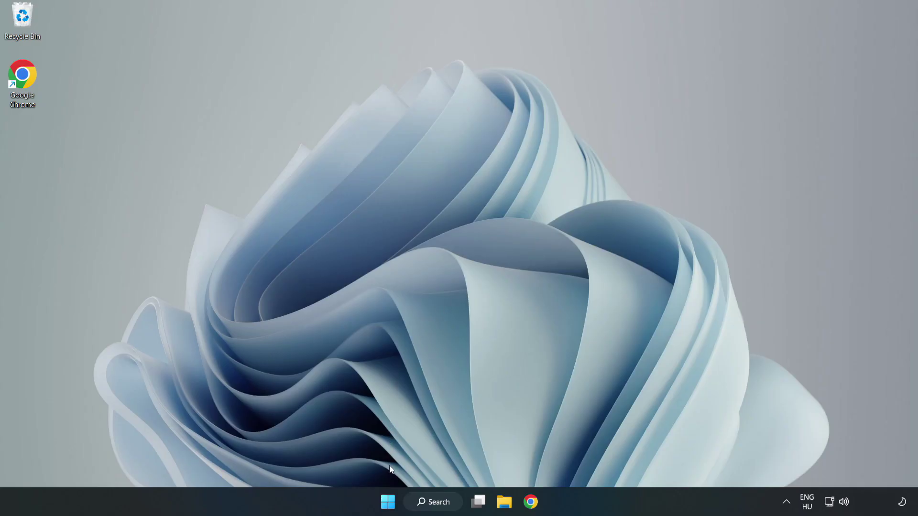
# Launch Task Manager's Startup list and disable Cortana at startup.
pyautogui.rightClick(390, 505)
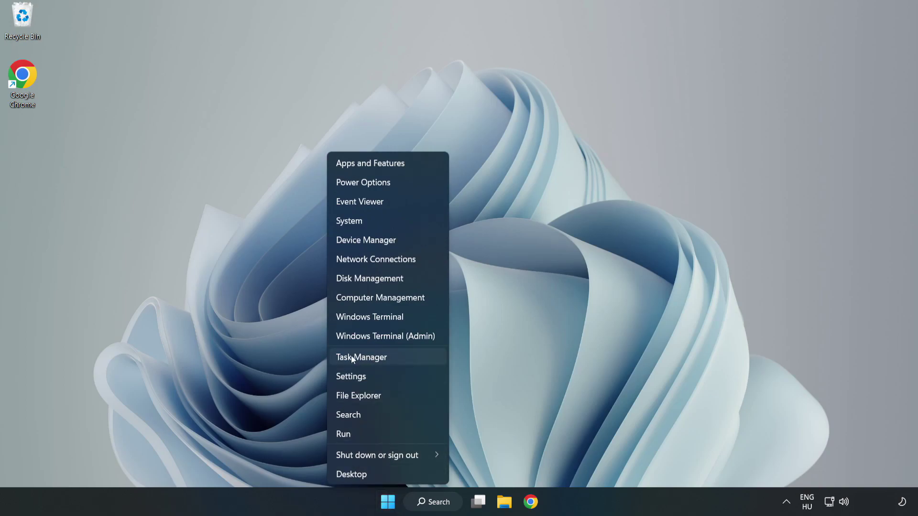
pyautogui.click(387, 360)
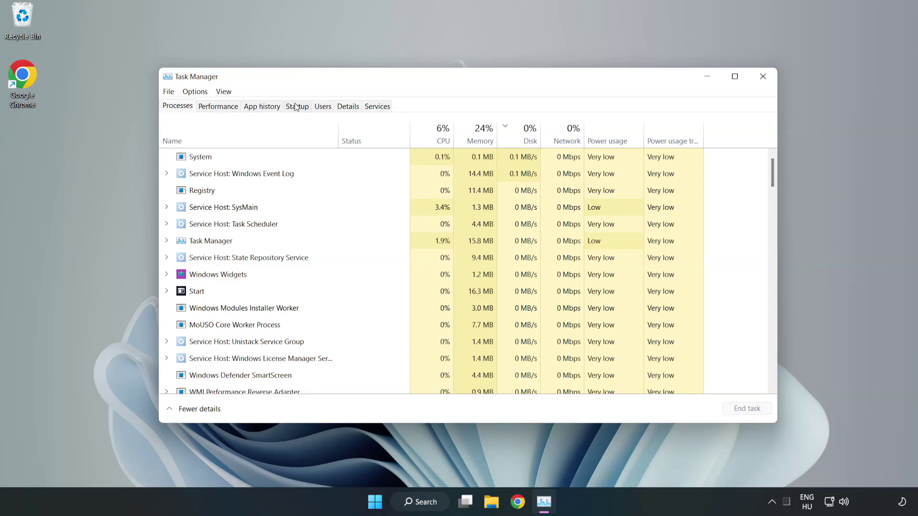
pyautogui.click(300, 110)
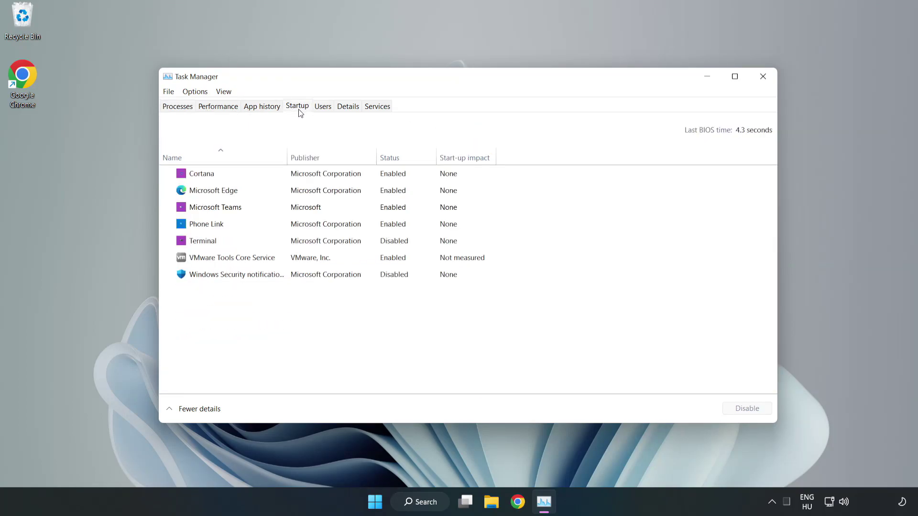
pyautogui.click(317, 180)
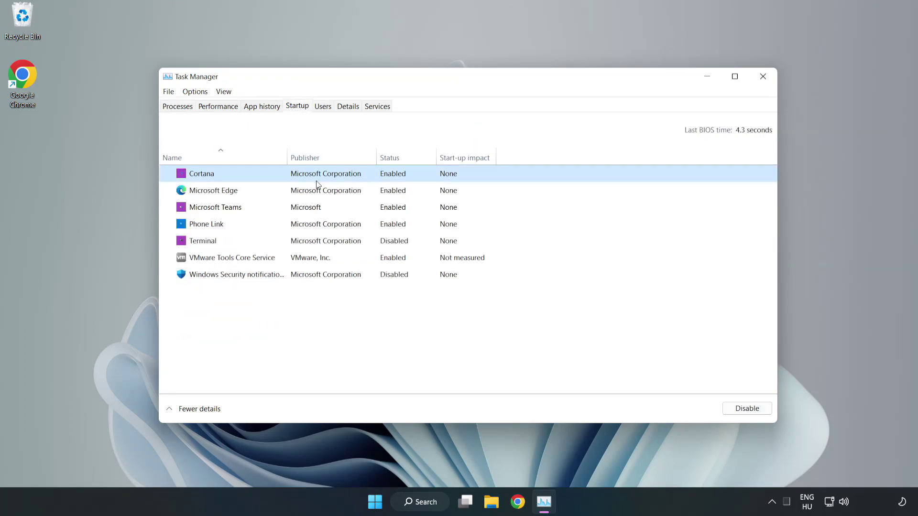
pyautogui.click(740, 409)
# Disable Microsoft Edge, Microsoft Teams and Phone Link as startup apps, then close Task Manager.
pyautogui.click(396, 188)
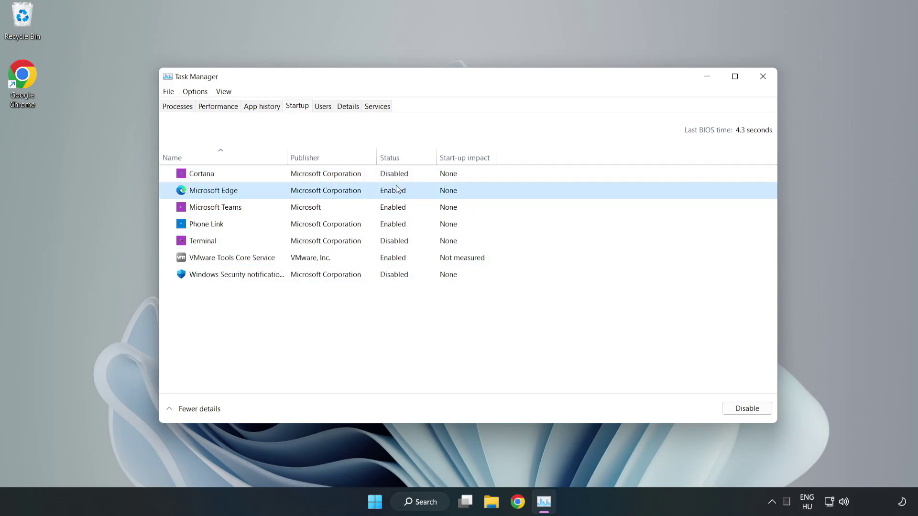
pyautogui.click(746, 409)
pyautogui.click(325, 213)
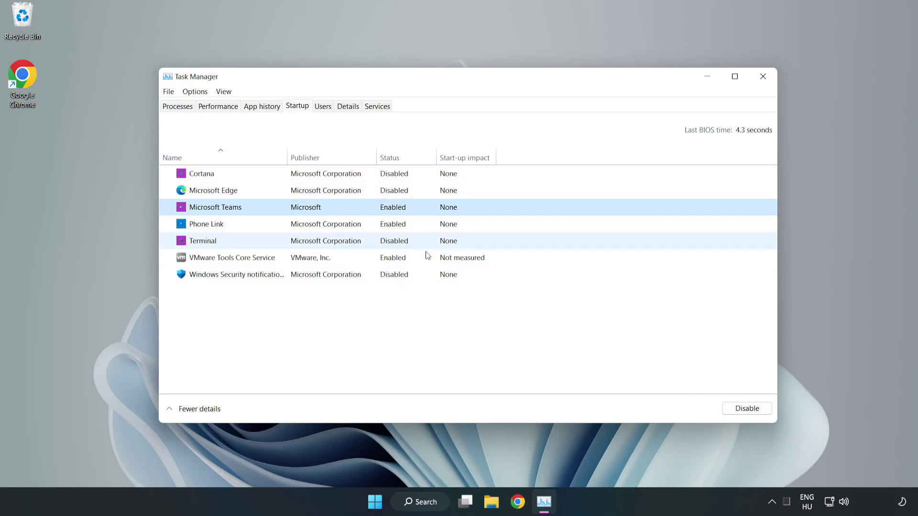
pyautogui.click(744, 410)
pyautogui.click(307, 227)
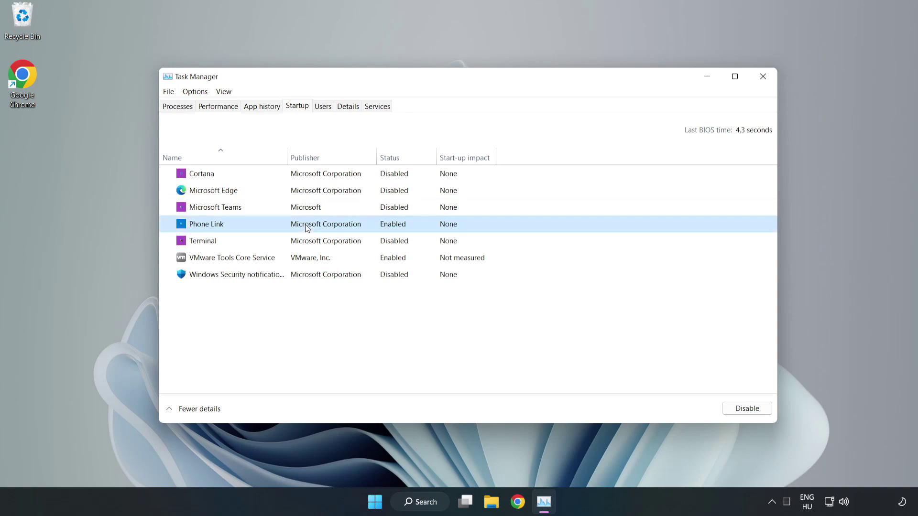
pyautogui.click(763, 414)
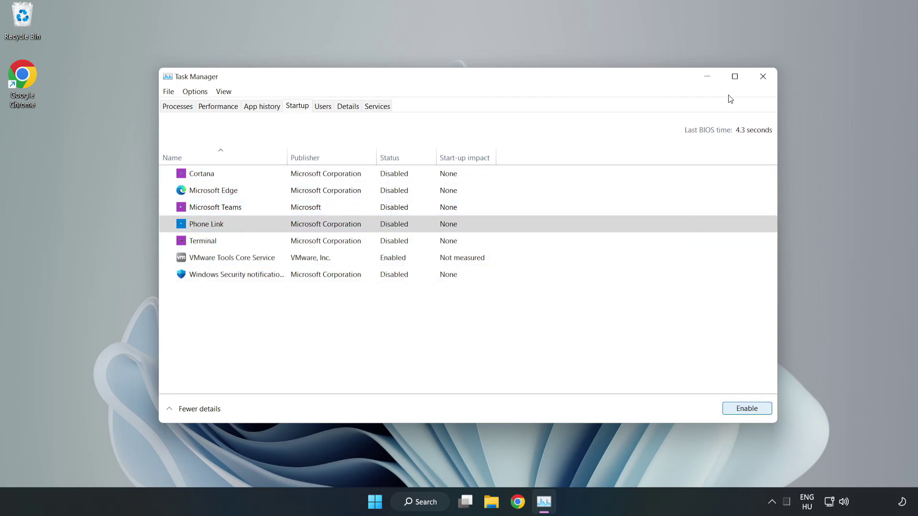
pyautogui.click(763, 77)
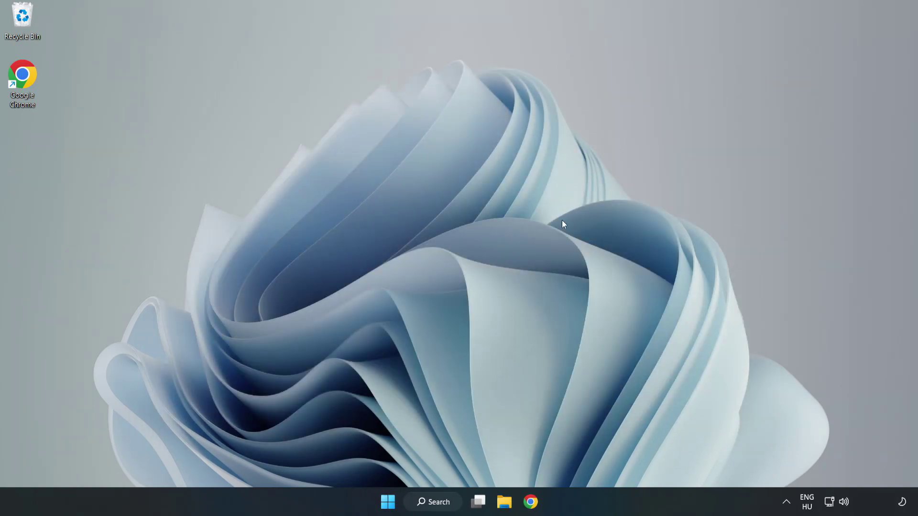
# Download dxwebsetup.exe, the DirectX End-User Runtime Web Installer, and launch it from Chrome's download bar.
pyautogui.click(529, 503)
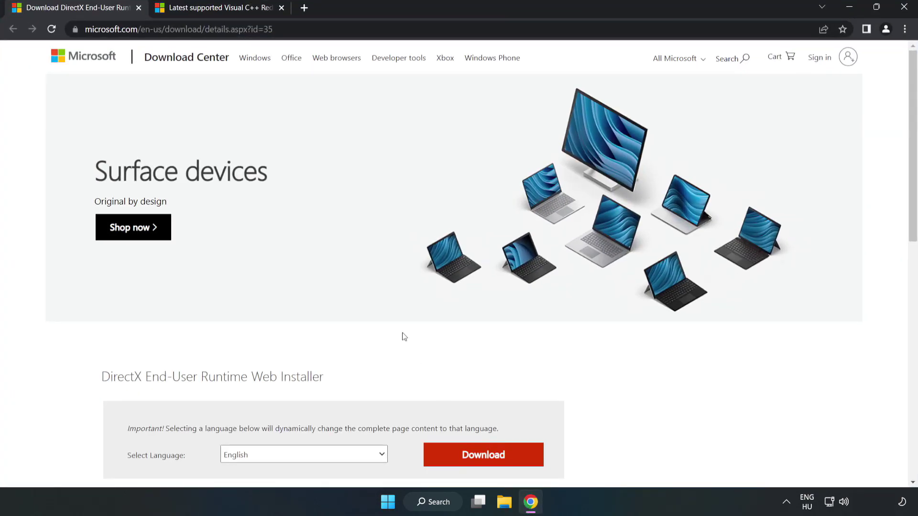
pyautogui.click(292, 30)
pyautogui.press('End')
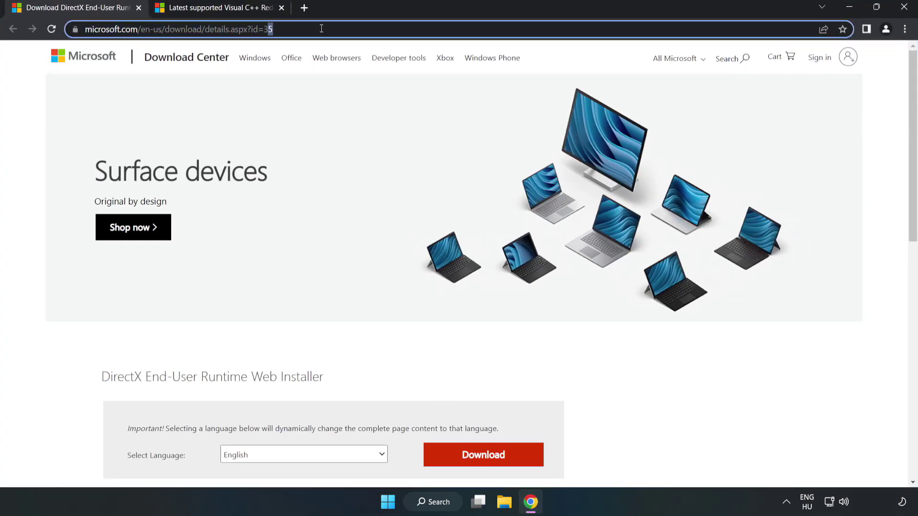
pyautogui.click(38, 109)
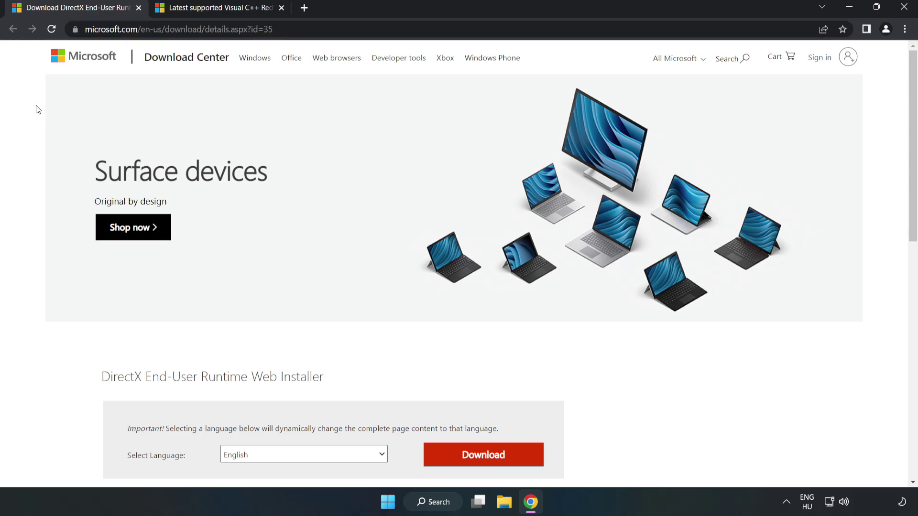
pyautogui.scroll(-3, 38, 110)
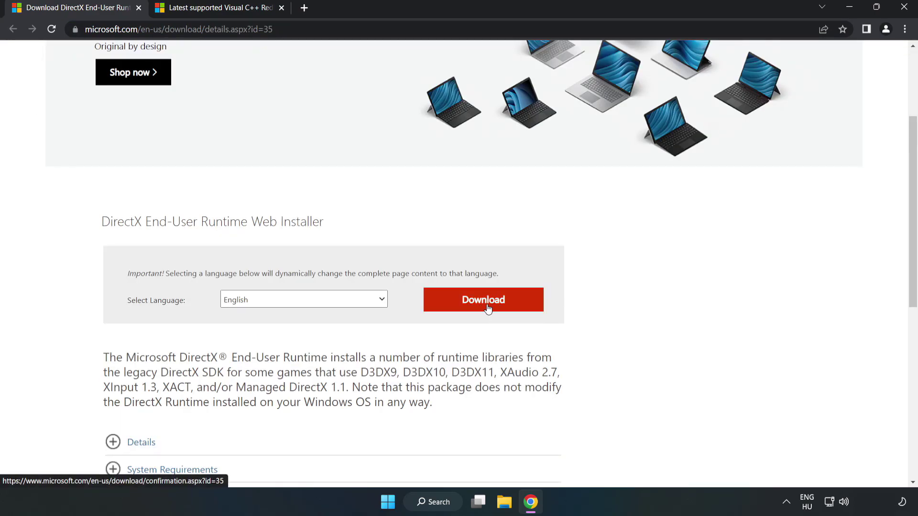
pyautogui.click(487, 306)
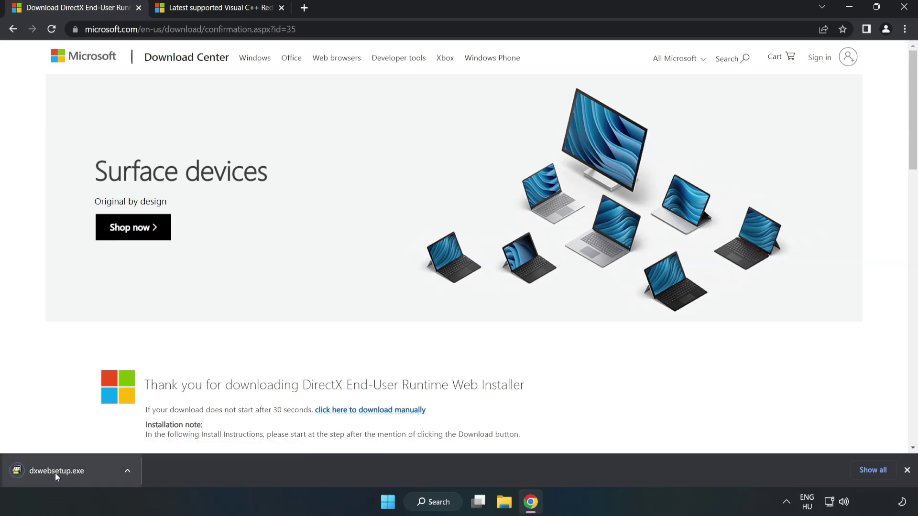
pyautogui.click(68, 471)
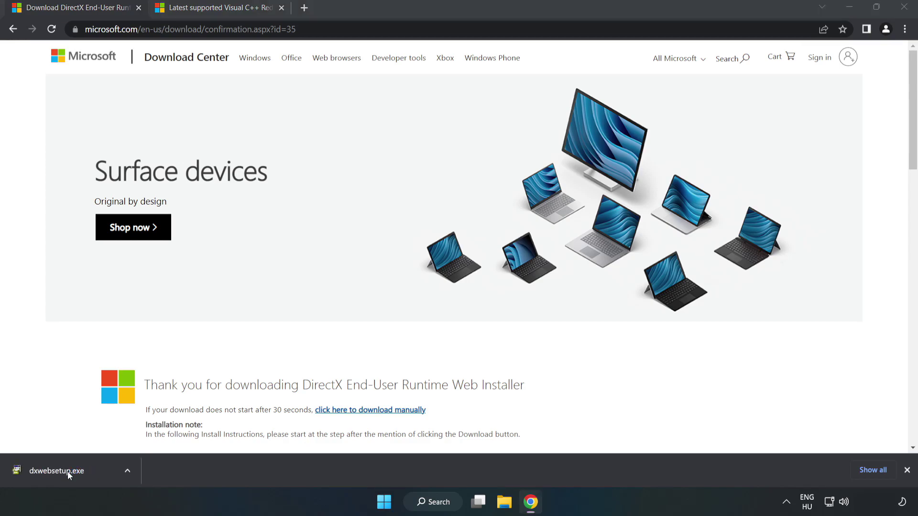
# Run DirectX Setup with the licence accepted and Bing Bar declined, then close it.
pyautogui.moveTo(208, 75); pyautogui.dragTo(447, 154)
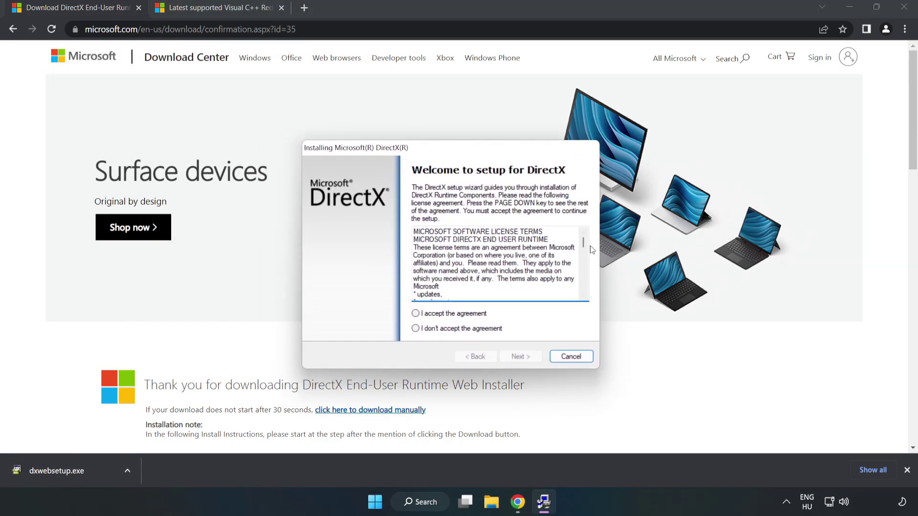
pyautogui.moveTo(584, 246); pyautogui.dragTo(577, 295)
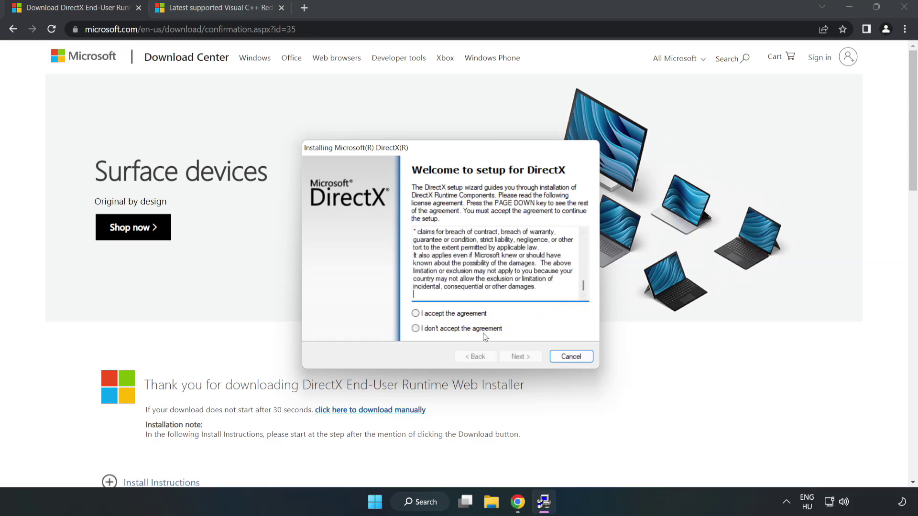
pyautogui.click(415, 314)
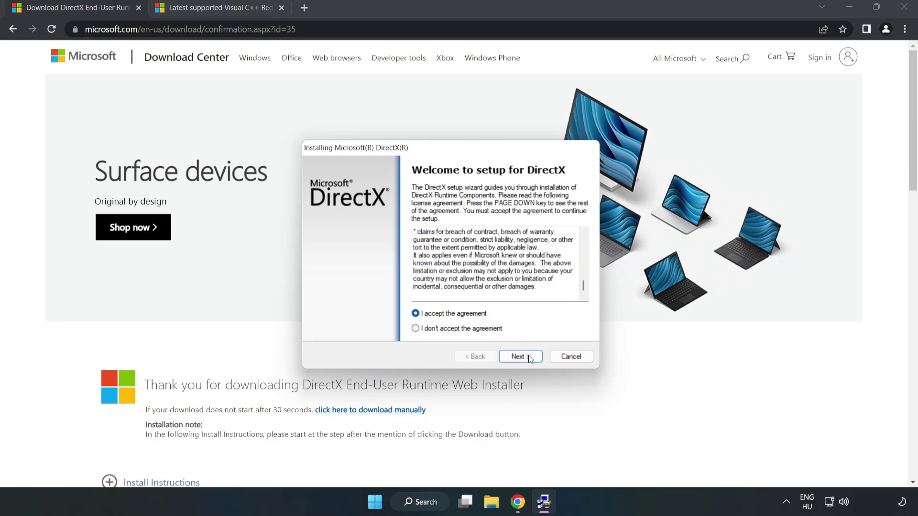
pyautogui.click(524, 357)
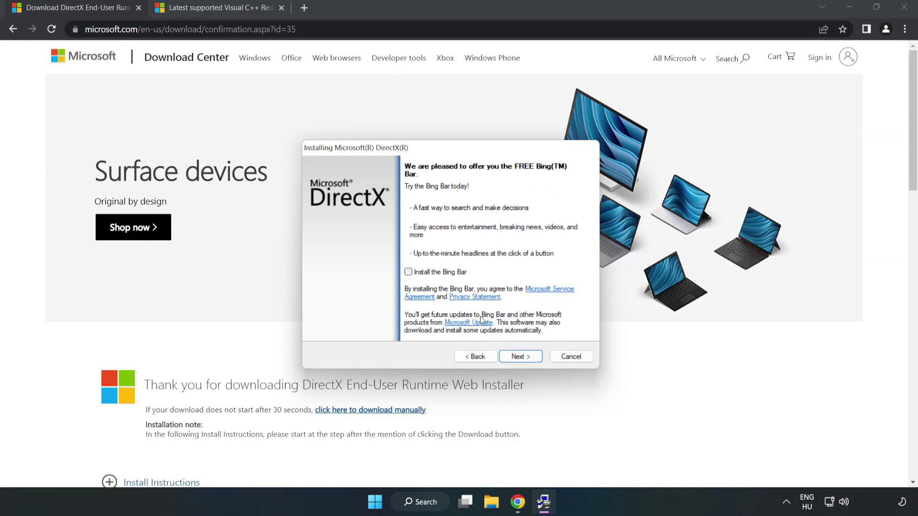
pyautogui.click(526, 357)
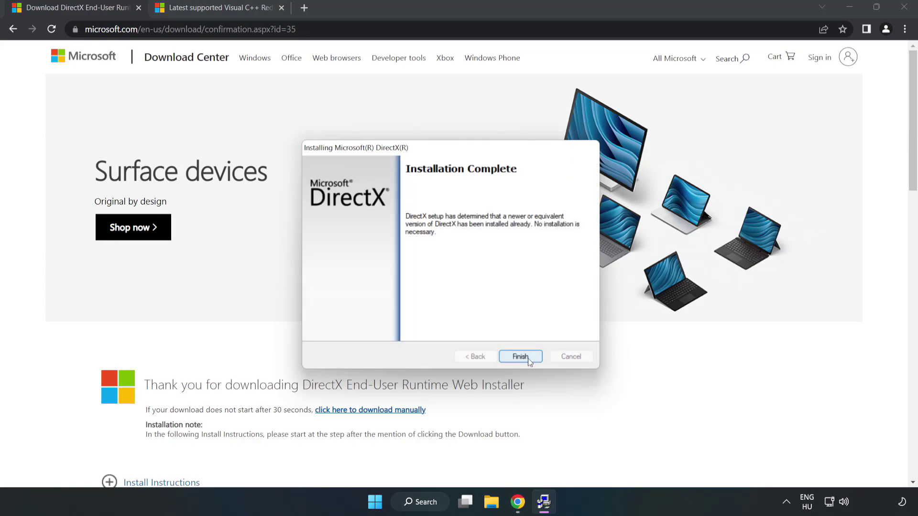
pyautogui.click(526, 357)
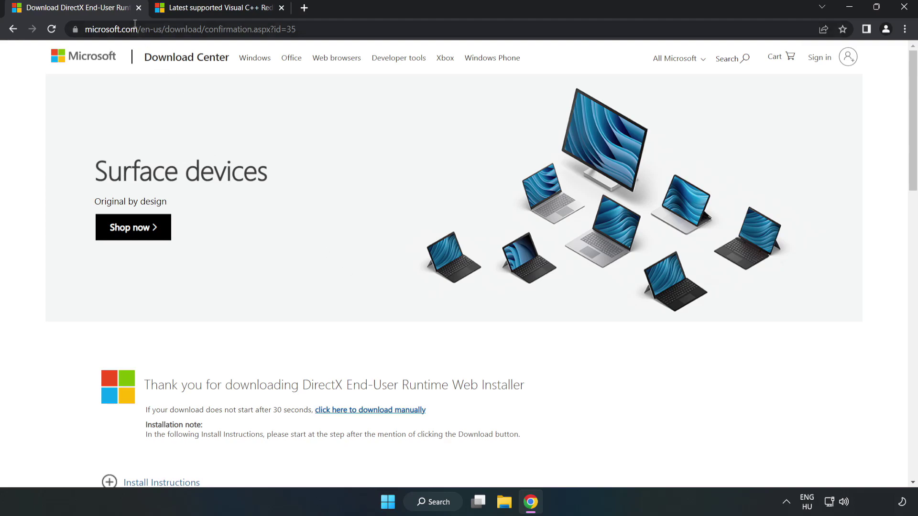
# Close the DirectX tab and scroll to the Visual Studio 2015-2022 redistributable download table.
pyautogui.click(138, 8)
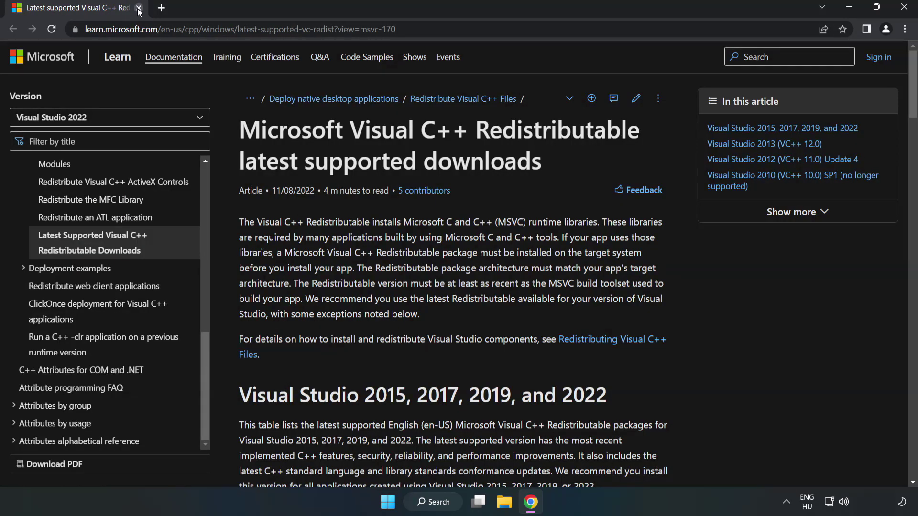
pyautogui.moveTo(396, 29); pyautogui.dragTo(314, 29)
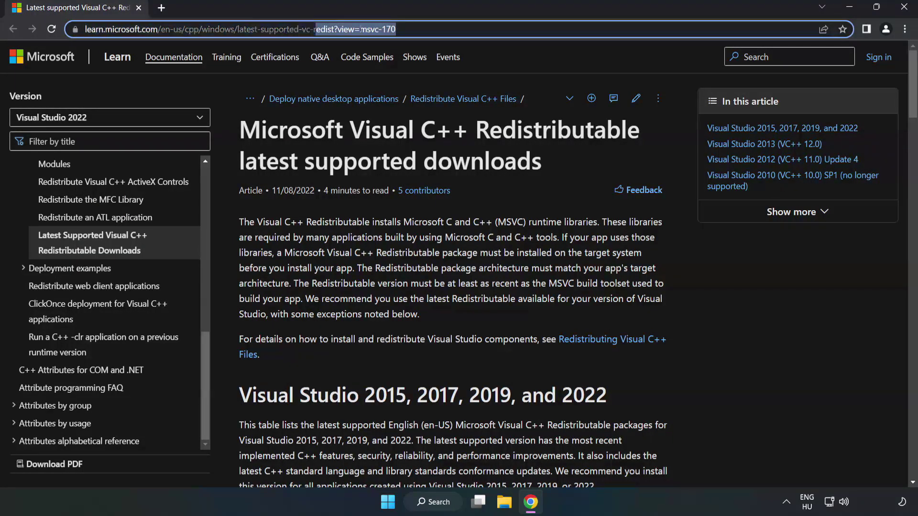
pyautogui.click(425, 29)
pyautogui.click(367, 171)
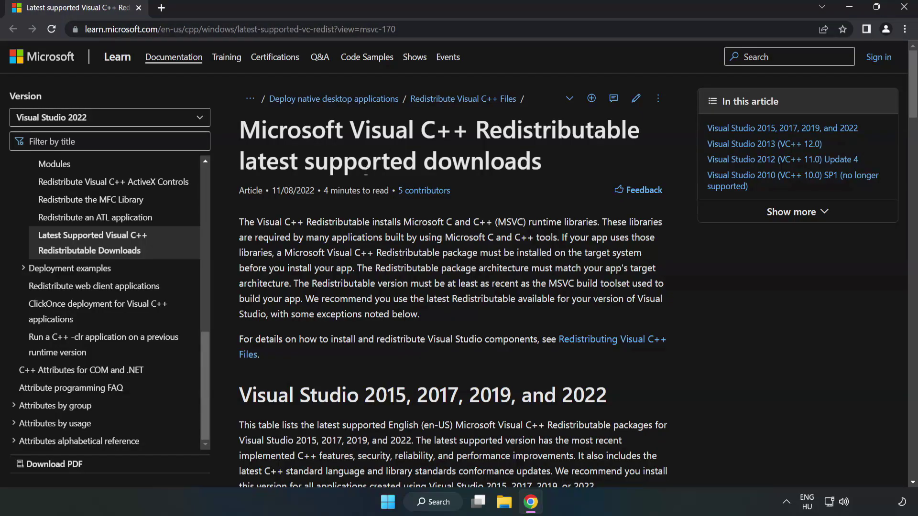
pyautogui.scroll(-3, 366, 172)
pyautogui.scroll(-2, 367, 176)
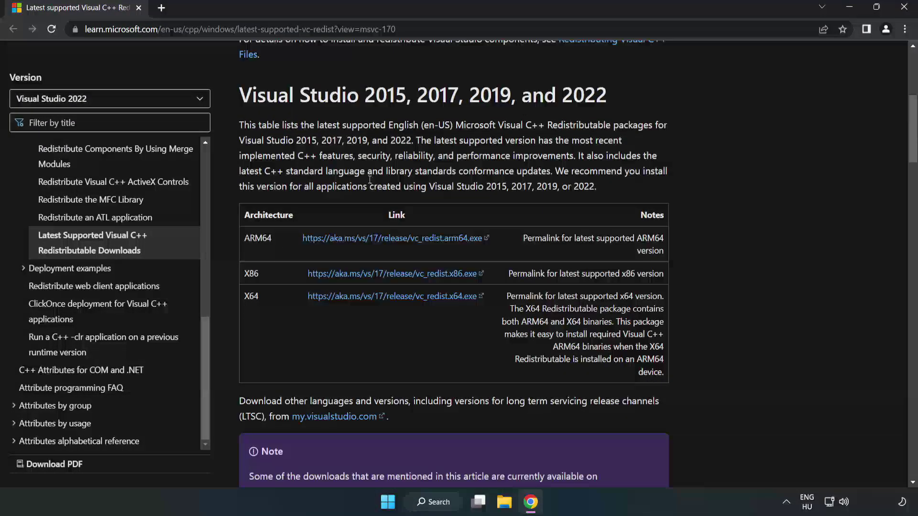
pyautogui.scroll(-1, 365, 182)
pyautogui.scroll(1, 362, 186)
pyautogui.moveTo(245, 95); pyautogui.dragTo(606, 95)
pyautogui.click(580, 113)
# Download the ARM64, x86 and x64 Visual C++ Redistributable installers.
pyautogui.click(370, 240)
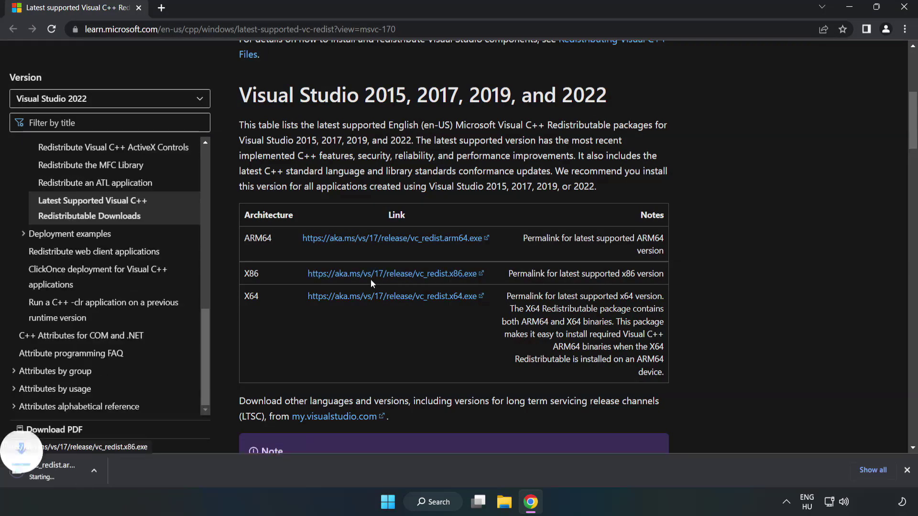
pyautogui.click(373, 279)
pyautogui.click(386, 297)
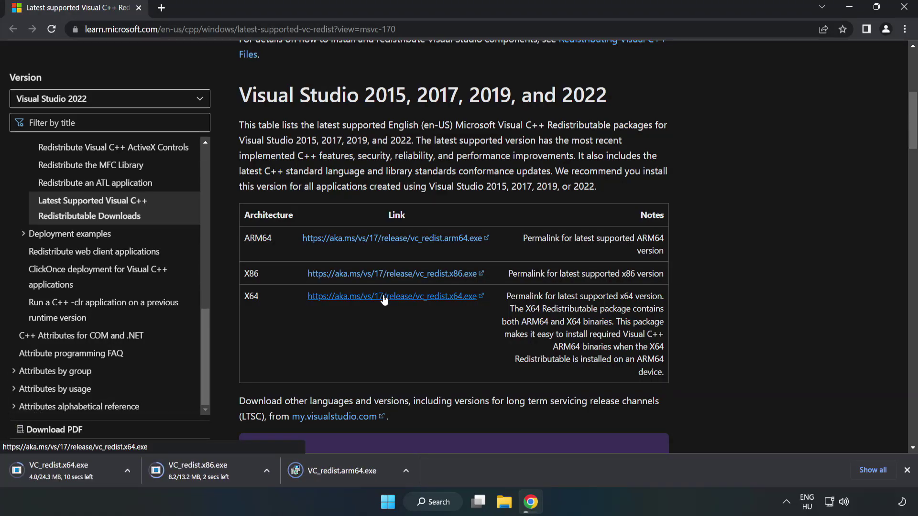
# Try installing the ARM64 Visual C++ redistributable, which fails as unsupported, and dismiss it.
pyautogui.click(350, 471)
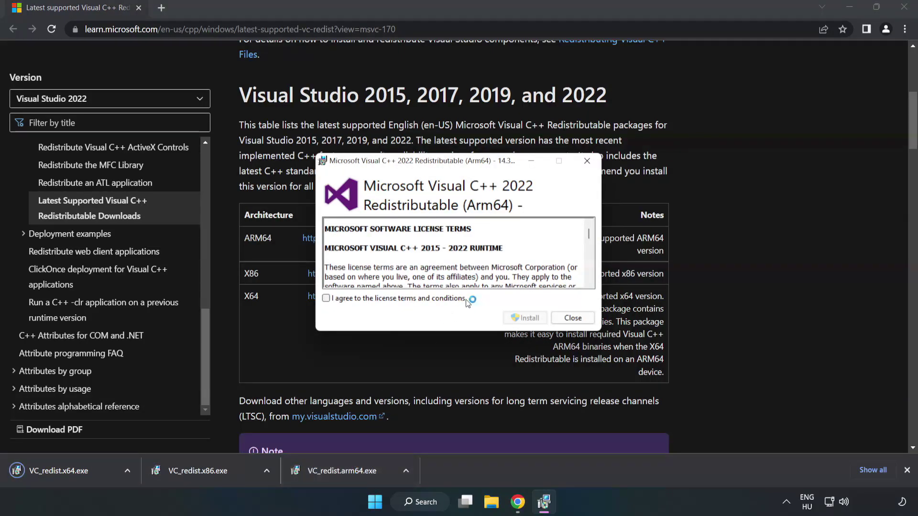
pyautogui.moveTo(589, 232); pyautogui.dragTo(590, 282)
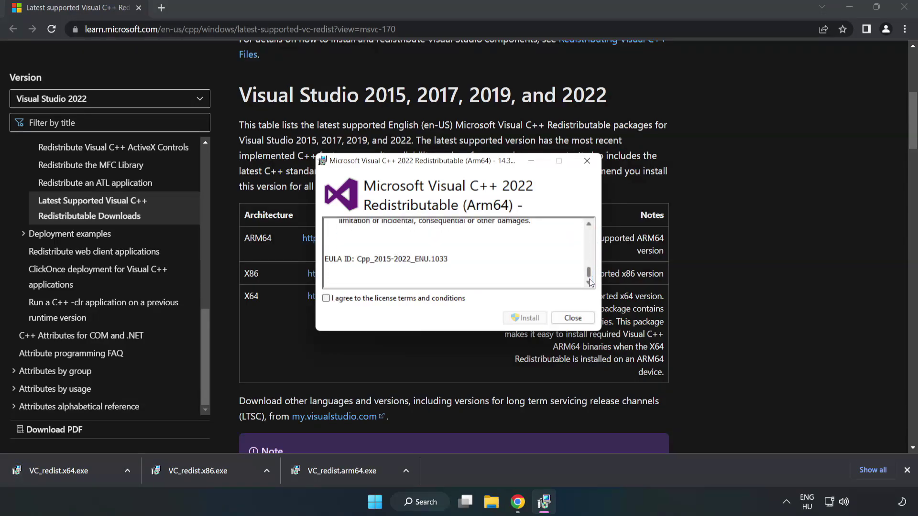
pyautogui.click(326, 299)
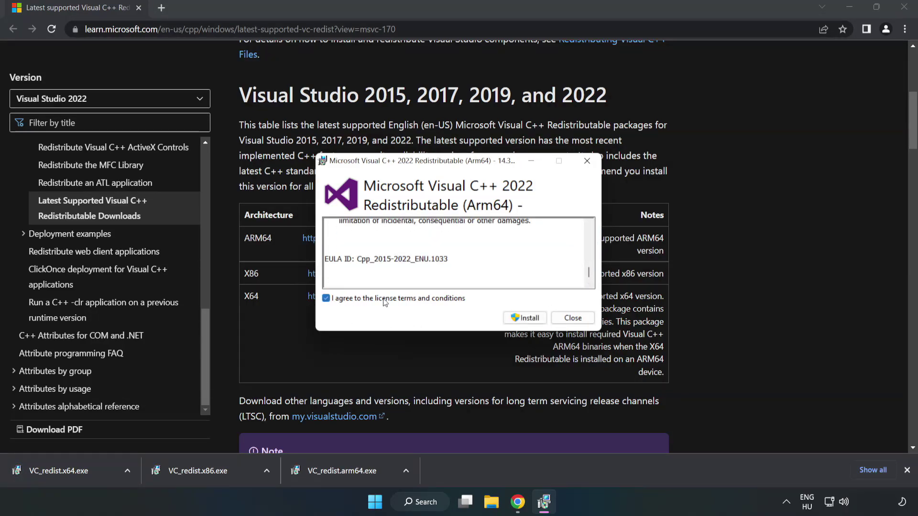
pyautogui.click(526, 319)
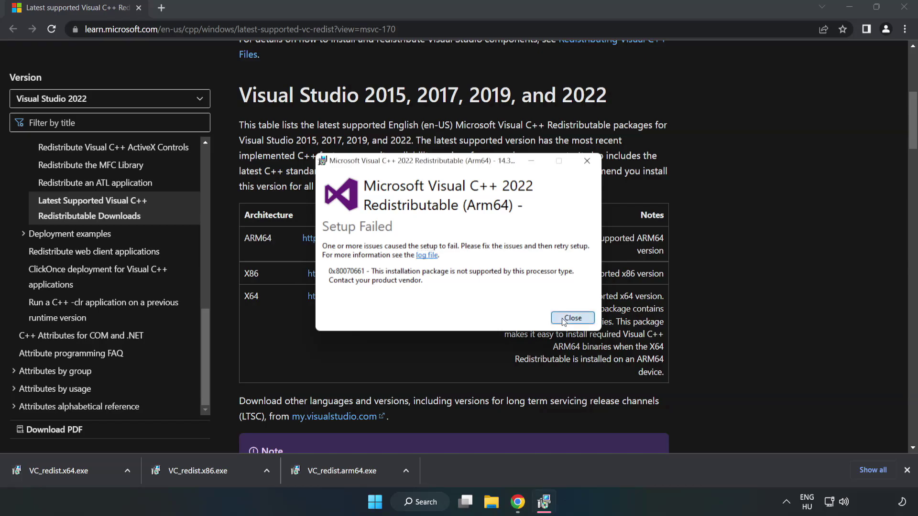
pyautogui.click(572, 318)
# Install the x86 Visual C++ 2015-2022 redistributable after agreeing to its licence terms.
pyautogui.click(203, 470)
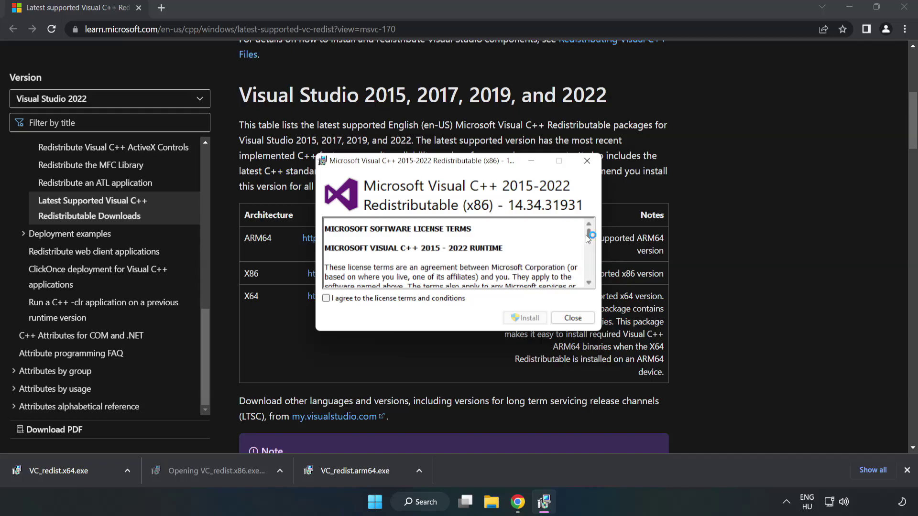
pyautogui.moveTo(588, 235); pyautogui.dragTo(589, 273)
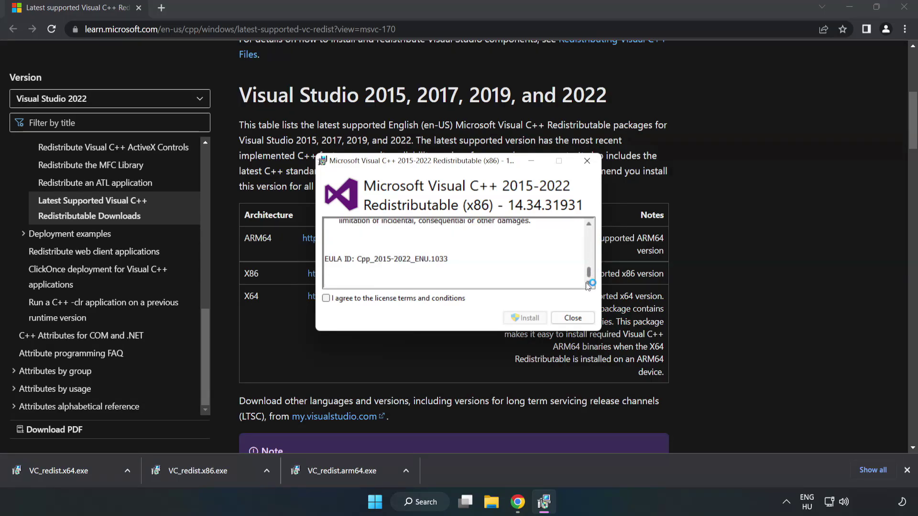
pyautogui.click(327, 299)
pyautogui.click(520, 318)
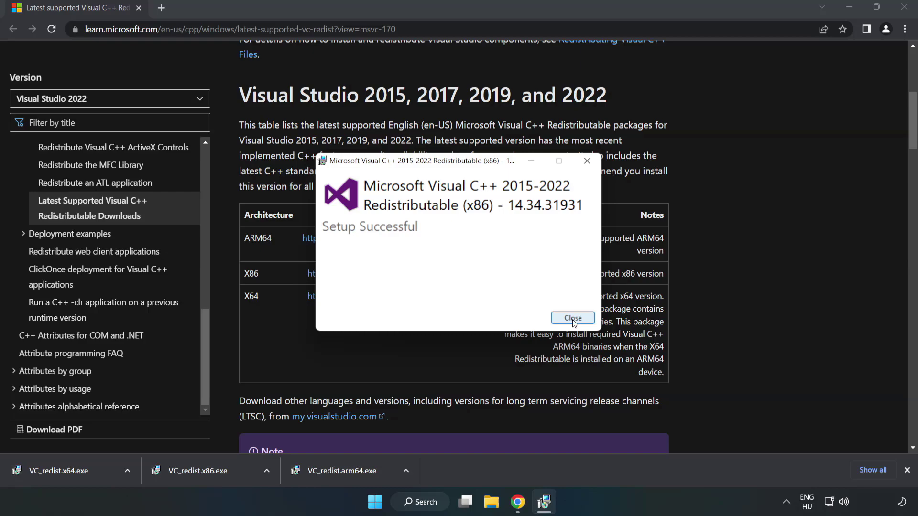
pyautogui.click(572, 318)
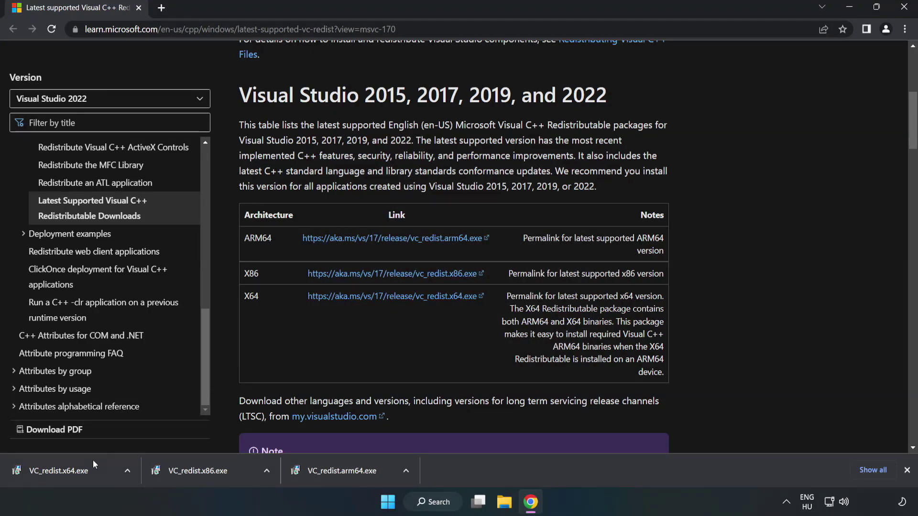
# Install the x64 Visual C++ 2015-2022 redistributable (14.34.31931), then close Chrome.
pyautogui.click(50, 467)
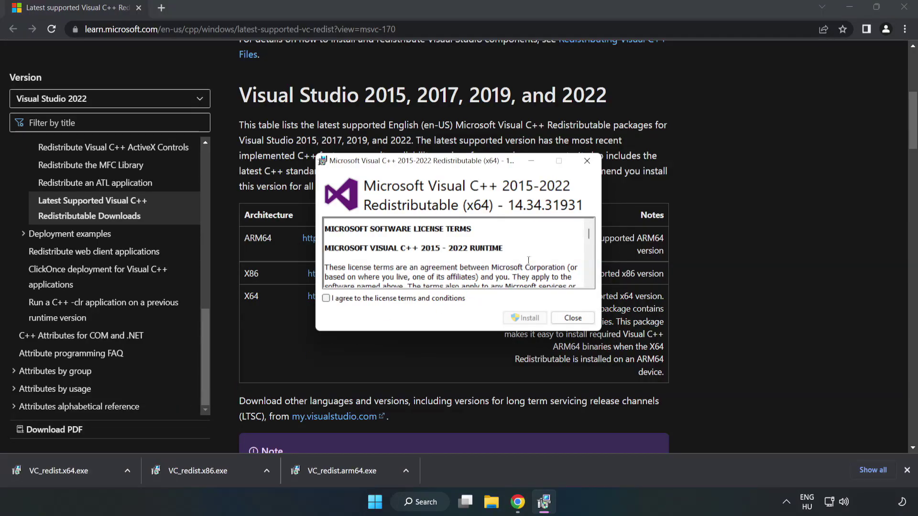
pyautogui.moveTo(589, 236); pyautogui.dragTo(590, 280)
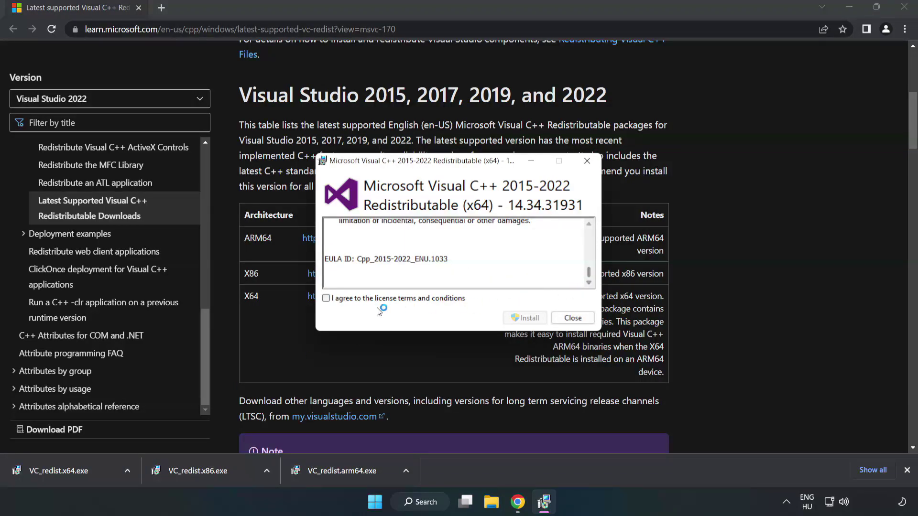
pyautogui.click(326, 298)
pyautogui.click(524, 318)
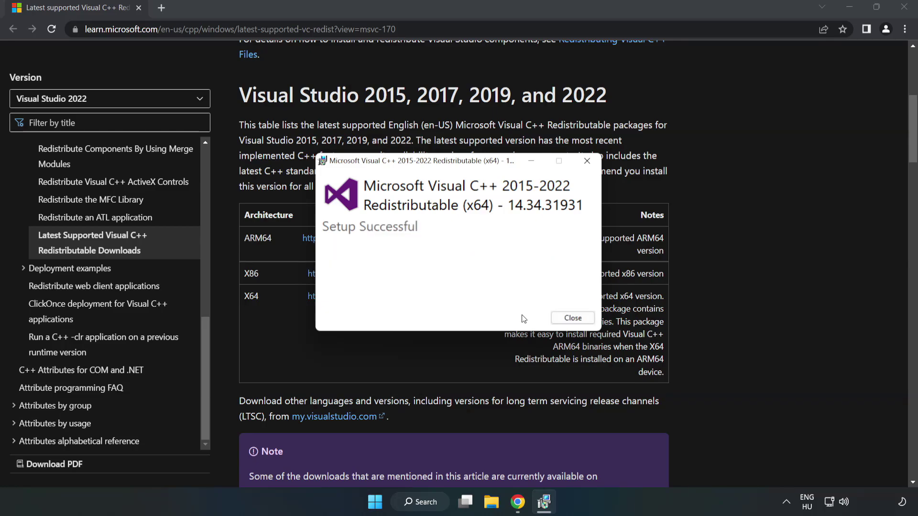
pyautogui.click(572, 318)
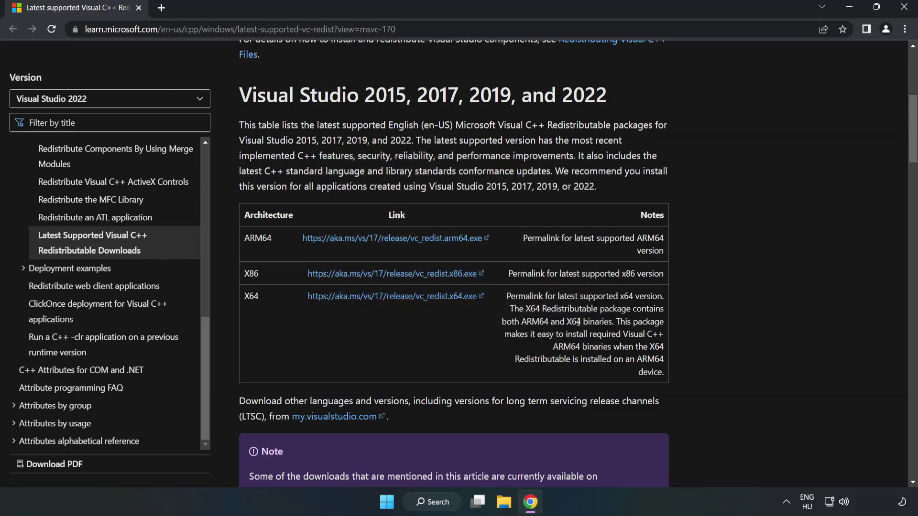
pyautogui.click(905, 7)
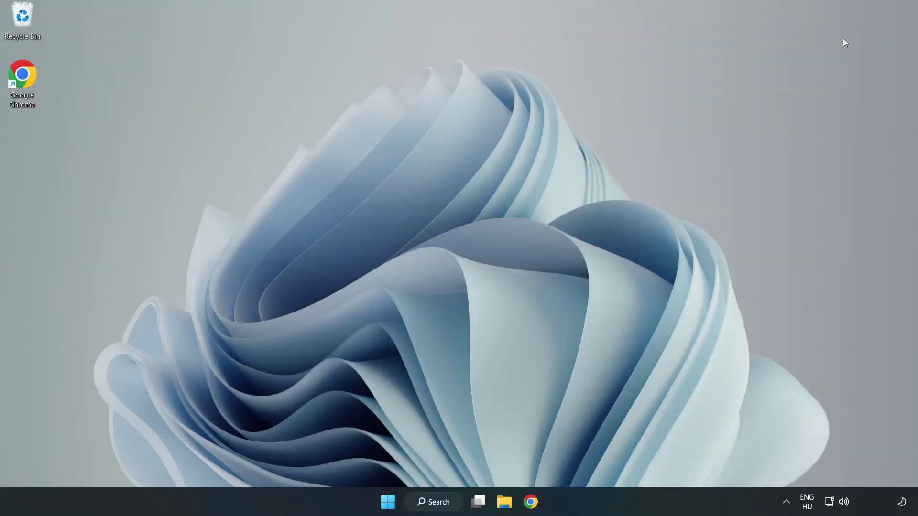
# Search 'cmd' and run Command Prompt as administrator, centring its window.
pyautogui.click(445, 503)
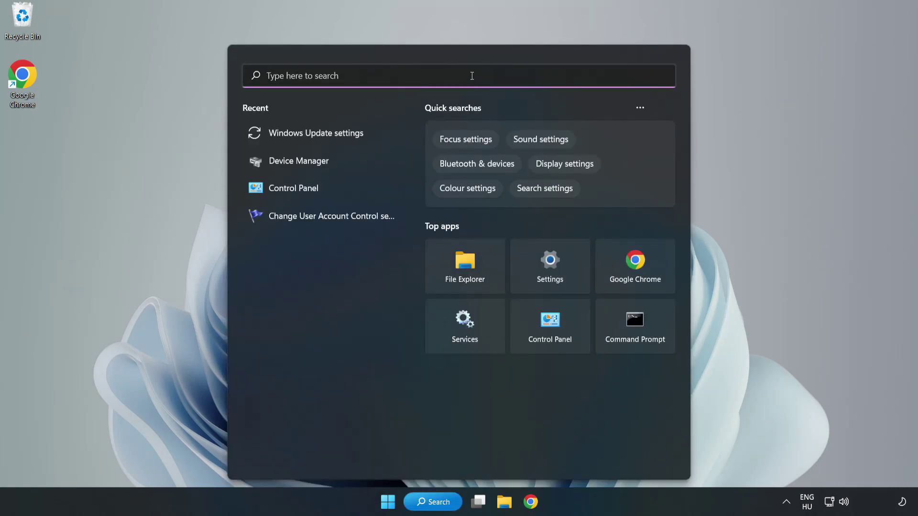
pyautogui.write('cmd')
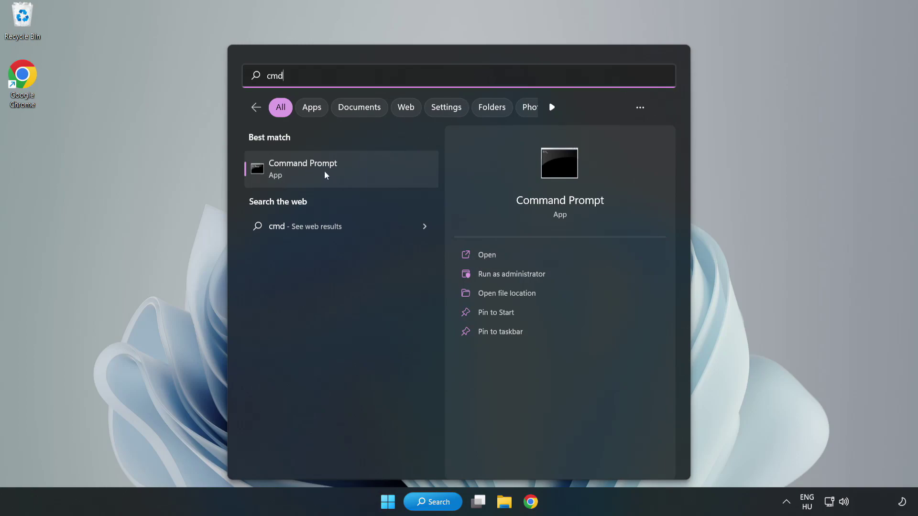
pyautogui.rightClick(361, 174)
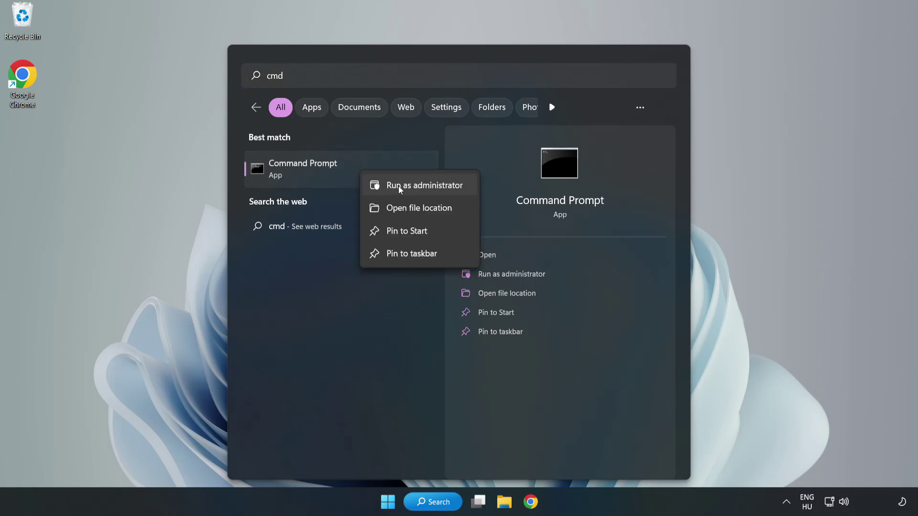
pyautogui.click(397, 187)
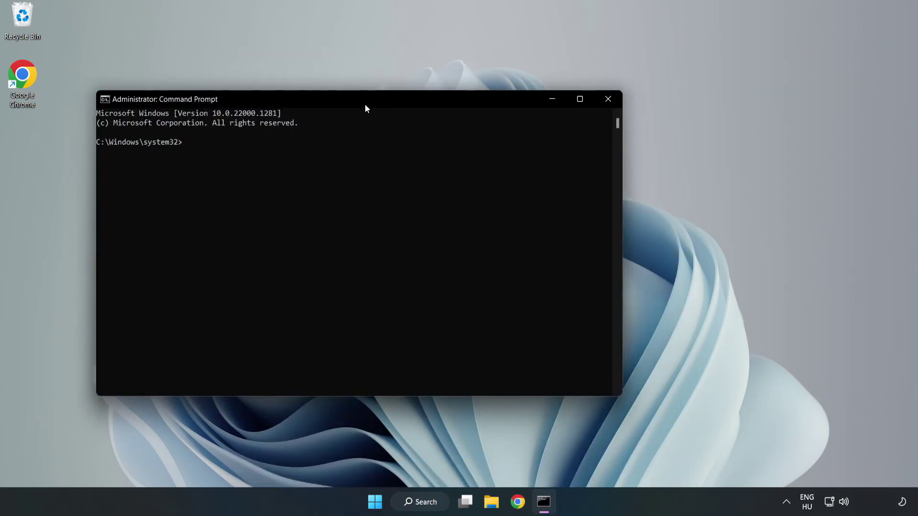
pyautogui.moveTo(366, 108); pyautogui.dragTo(468, 108)
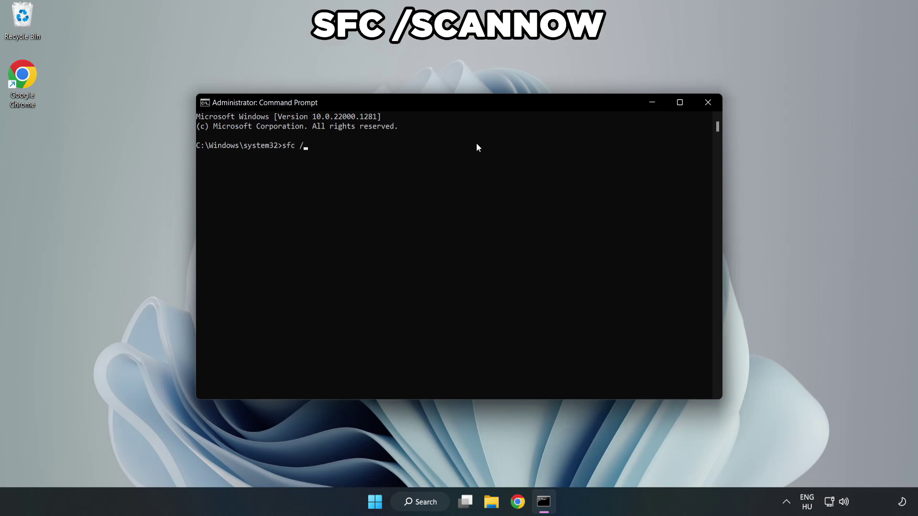
# Run sfc /scannow, which finds no integrity violations, then close Command Prompt.
pyautogui.write('sfc /scannow')
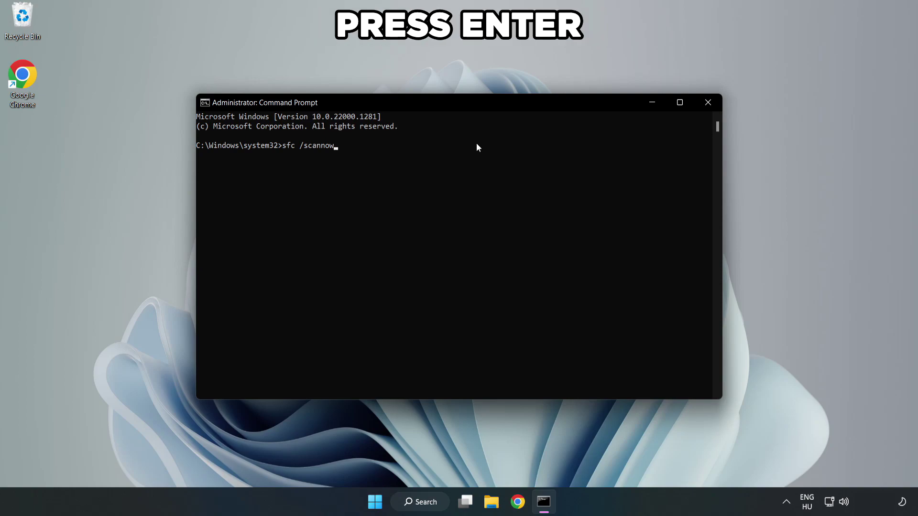
pyautogui.press('Return')
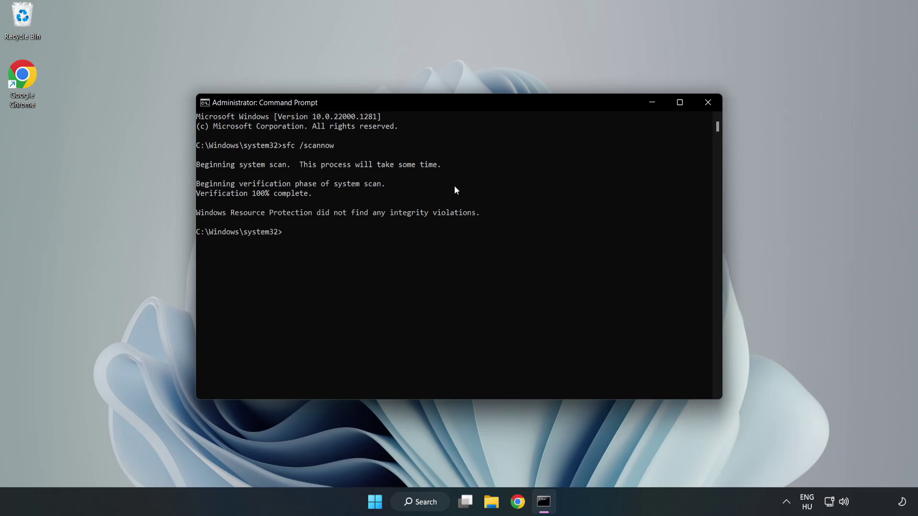
pyautogui.click(707, 107)
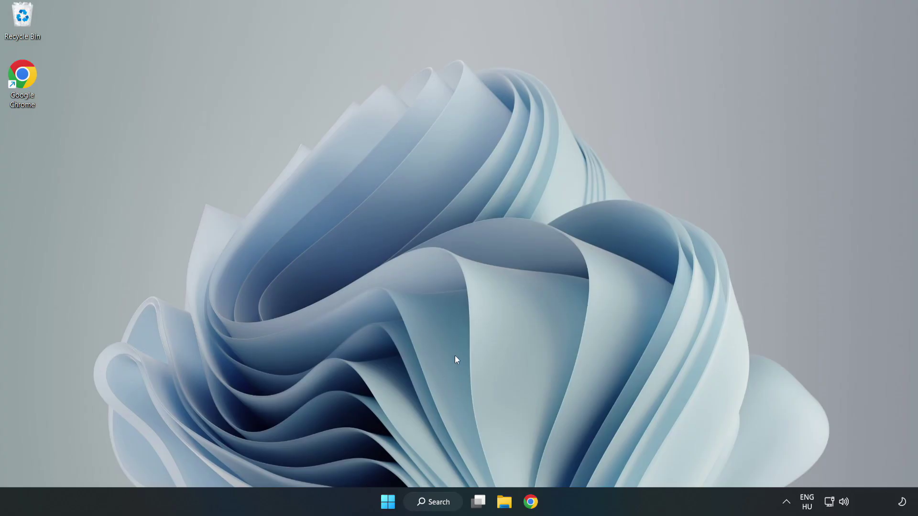
# Search for 'security' and launch the Windows Security app.
pyautogui.click(432, 508)
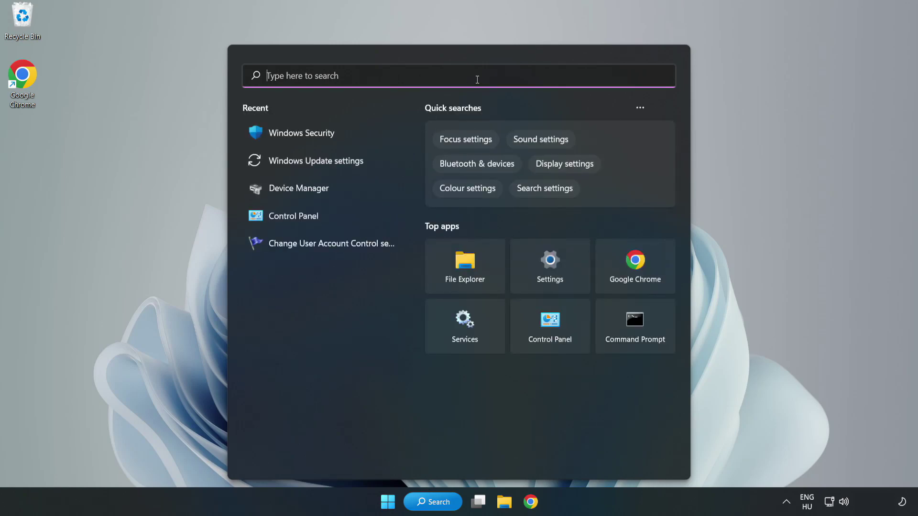
pyautogui.write('sec')
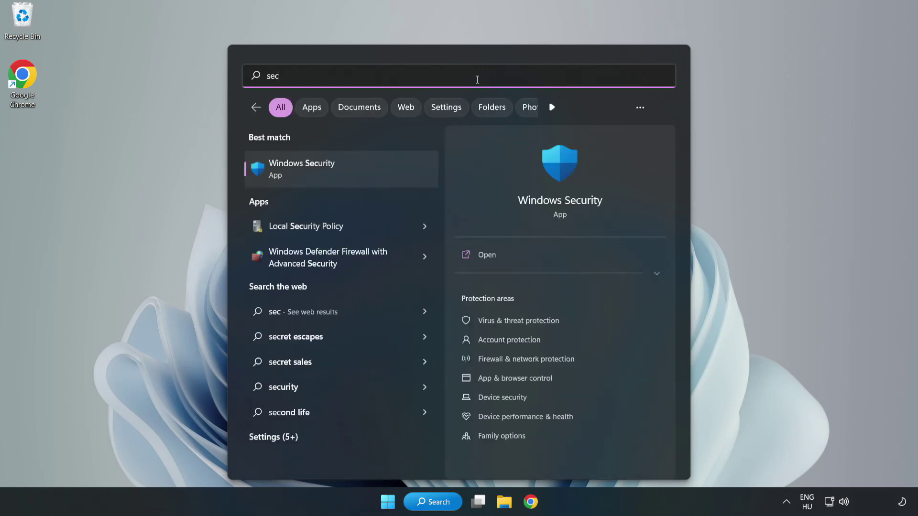
pyautogui.write('urity')
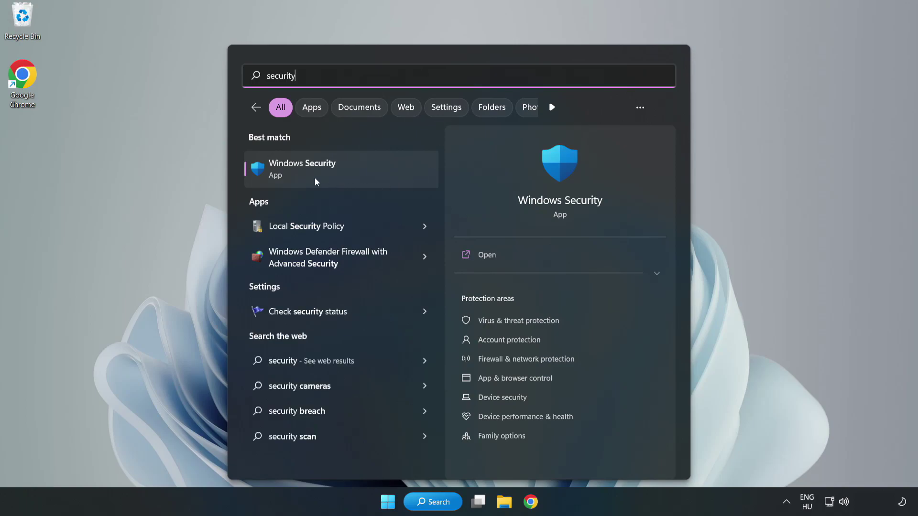
pyautogui.click(333, 178)
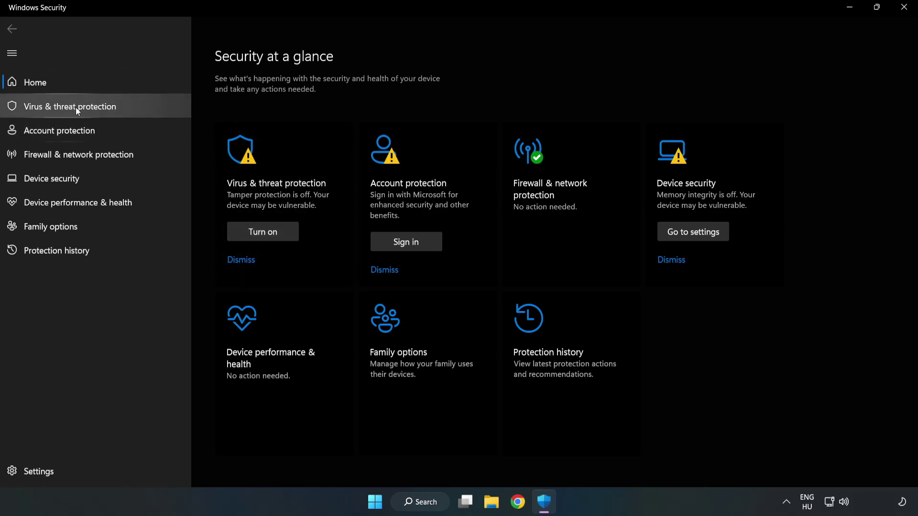
# Go to Virus & threat protection settings and open Add or remove exclusions.
pyautogui.click(59, 107)
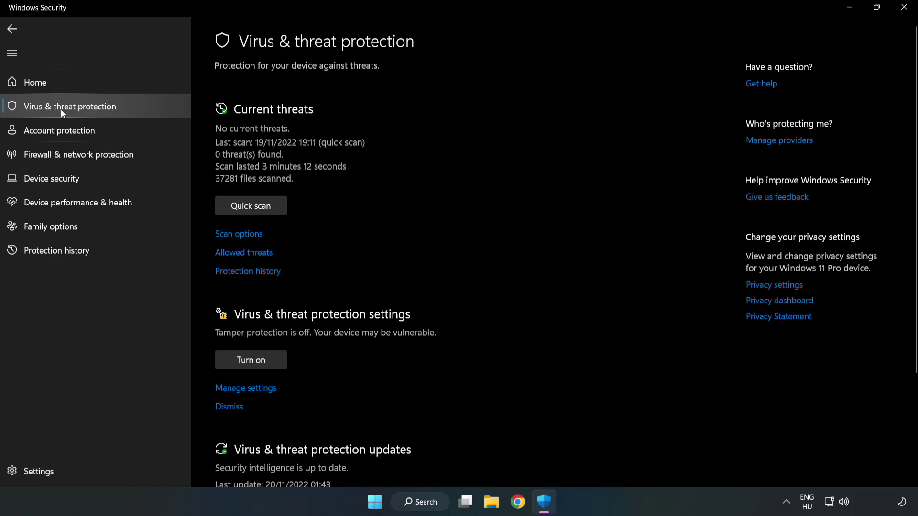
pyautogui.scroll(-2, 478, 185)
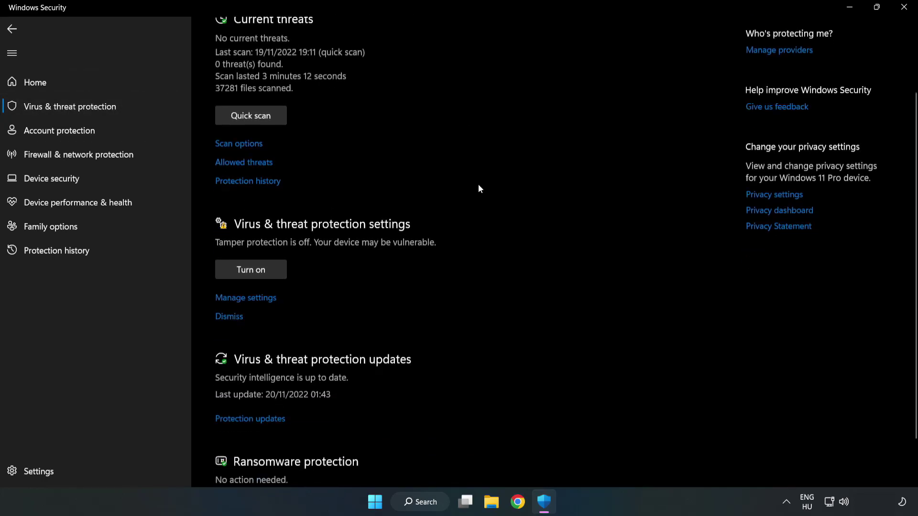
pyautogui.scroll(-1, 480, 188)
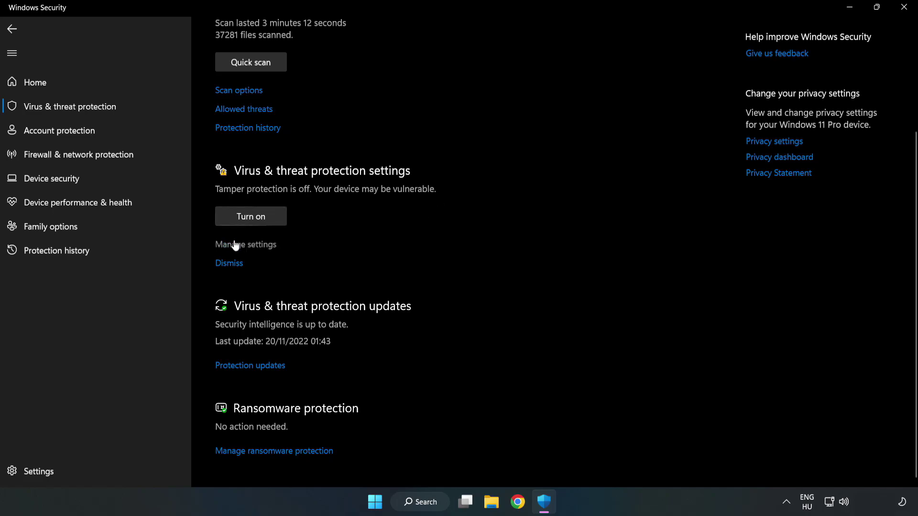
pyautogui.click(251, 247)
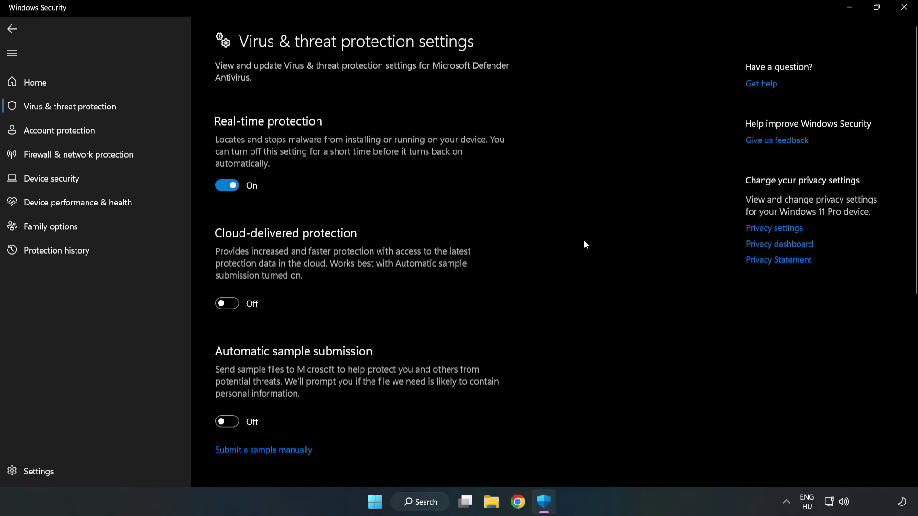
pyautogui.scroll(-6, 584, 243)
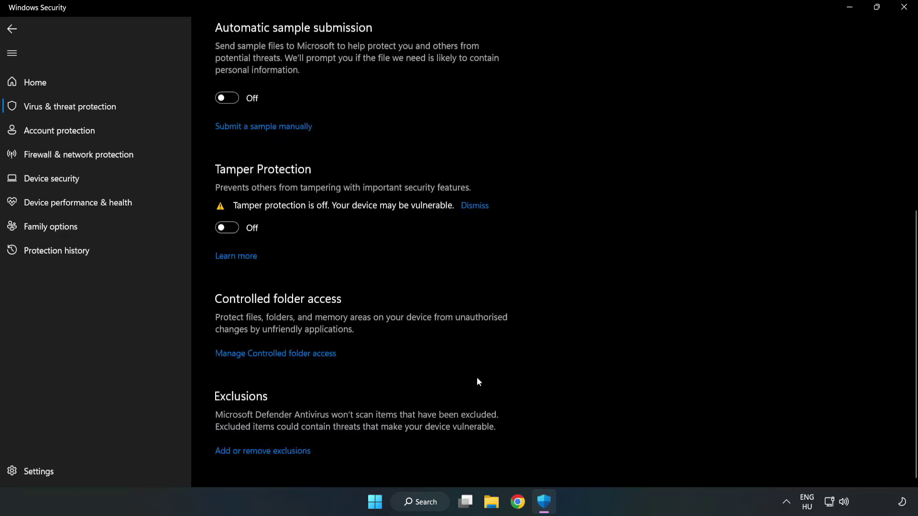
pyautogui.click(270, 452)
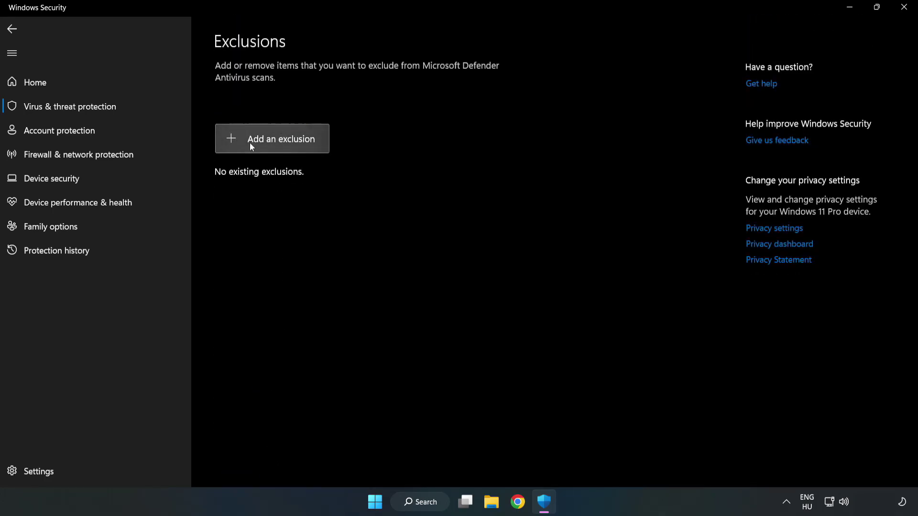
# Add a file exclusion for the NOT WORKING APP shortcut in Program Files (x86), then close Windows Security.
pyautogui.click(282, 146)
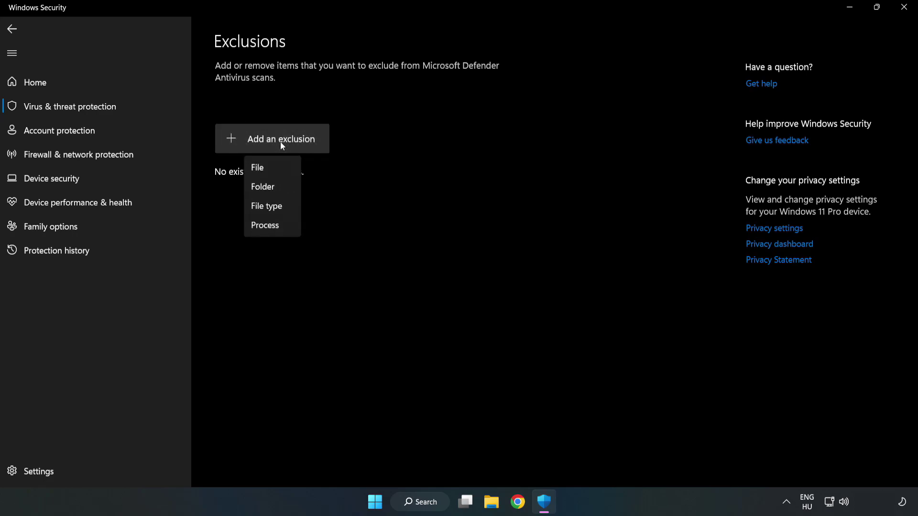
pyautogui.click(262, 169)
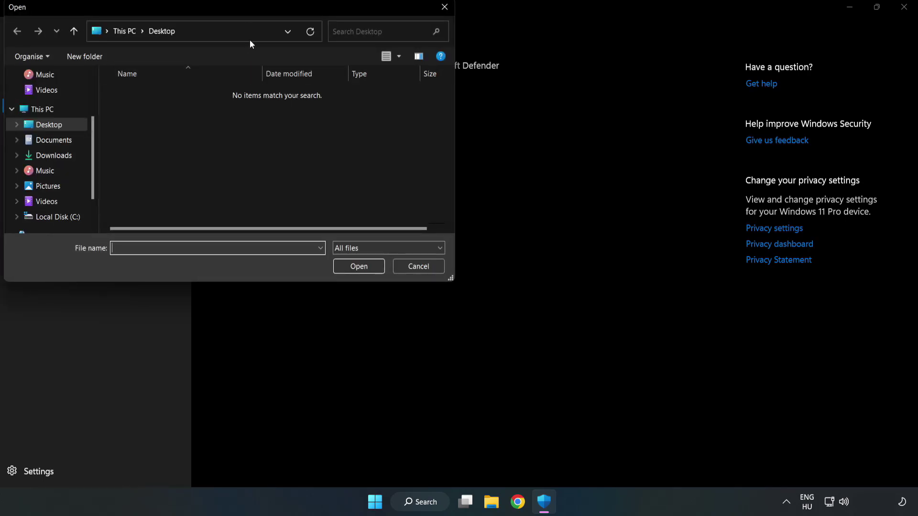
pyautogui.moveTo(248, 9); pyautogui.dragTo(422, 101)
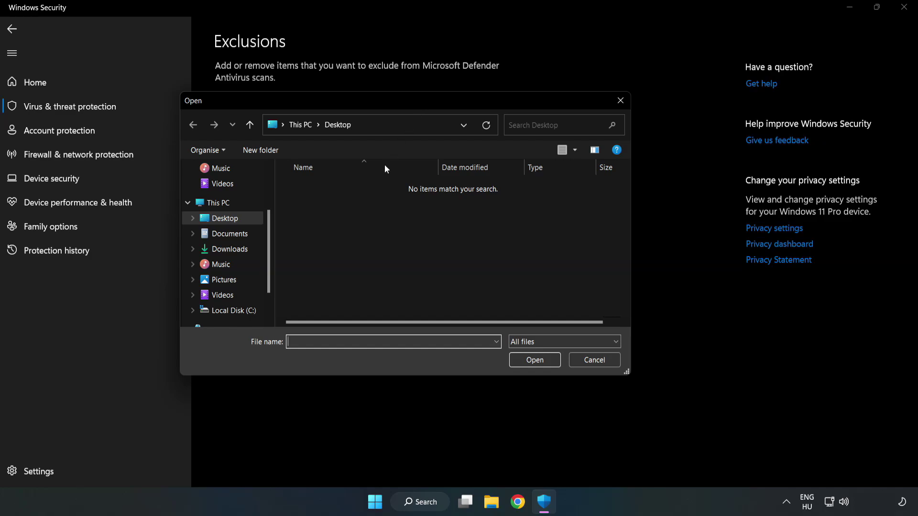
pyautogui.click(234, 311)
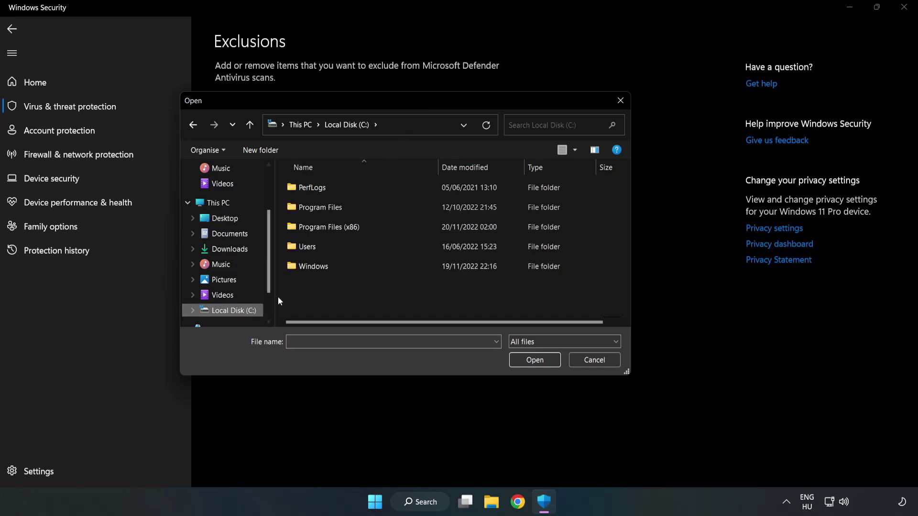
pyautogui.doubleClick(361, 228)
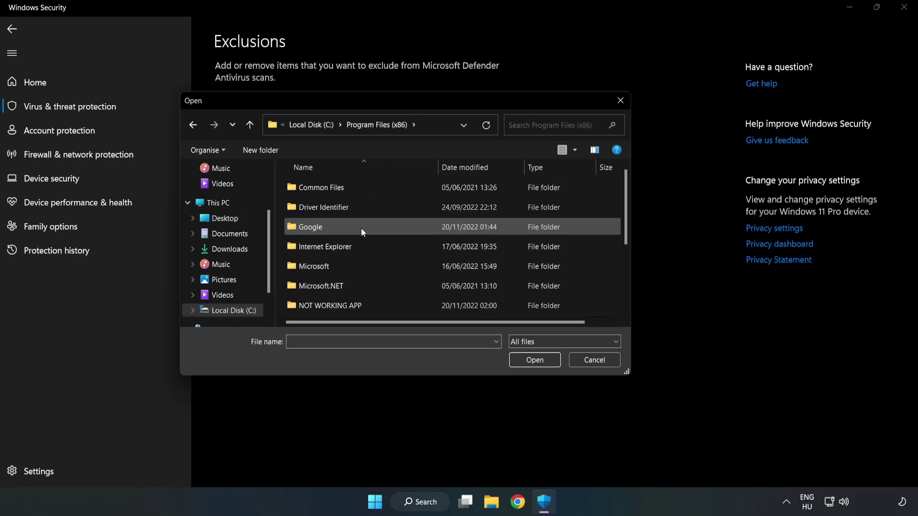
pyautogui.doubleClick(360, 303)
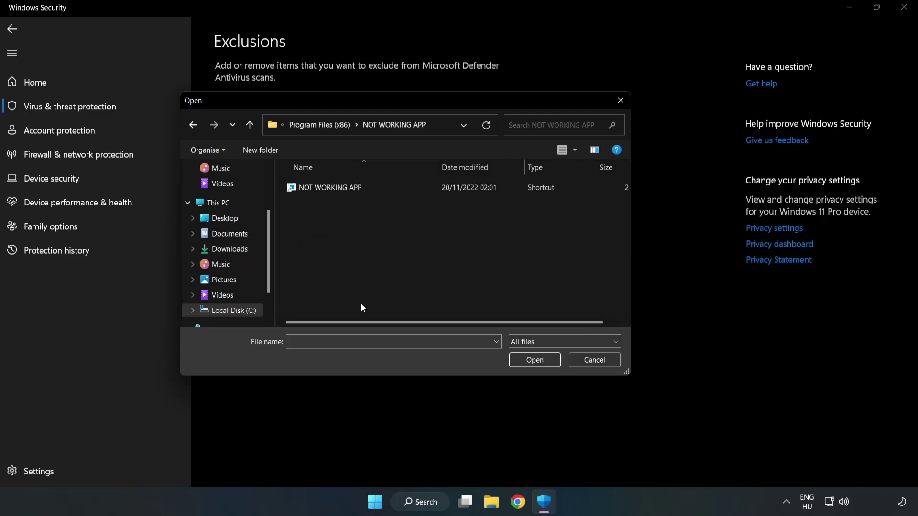
pyautogui.click(327, 188)
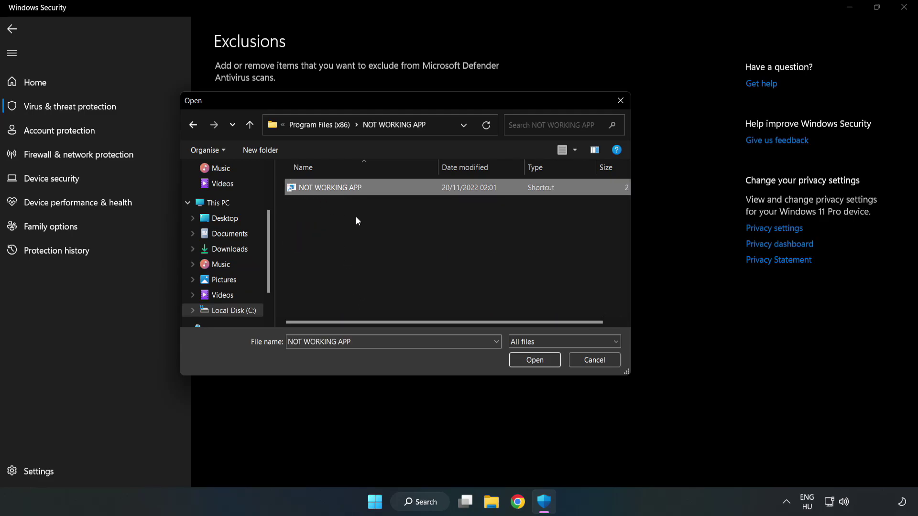
pyautogui.click(534, 360)
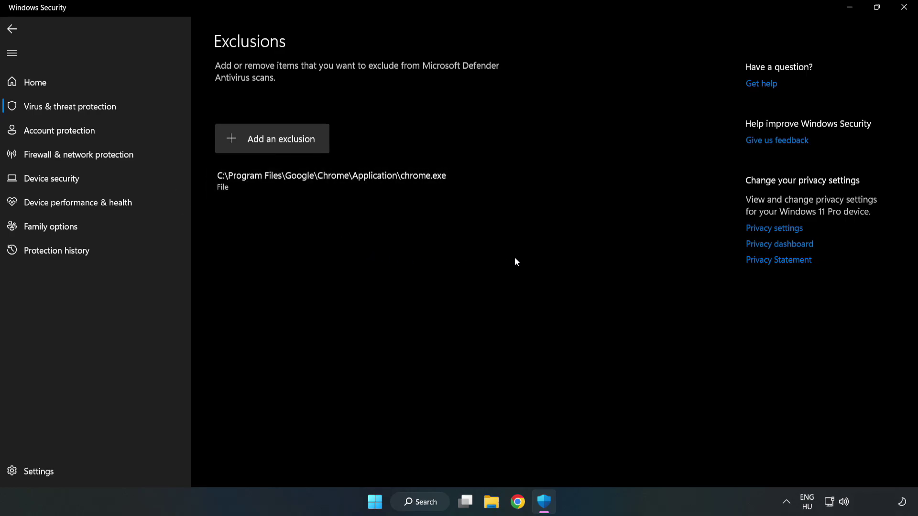
pyautogui.click(904, 11)
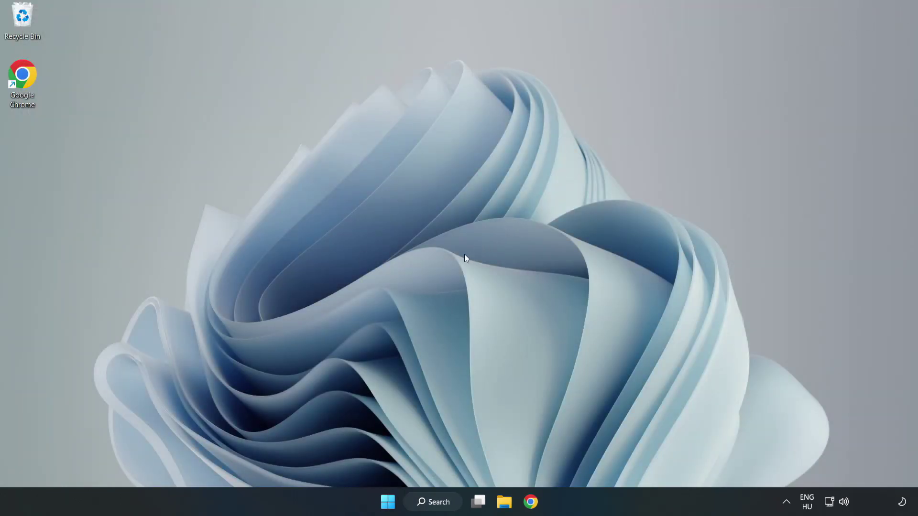
# Open the Start menu's power options to reveal Restart.
pyautogui.click(387, 502)
pyautogui.click(608, 461)
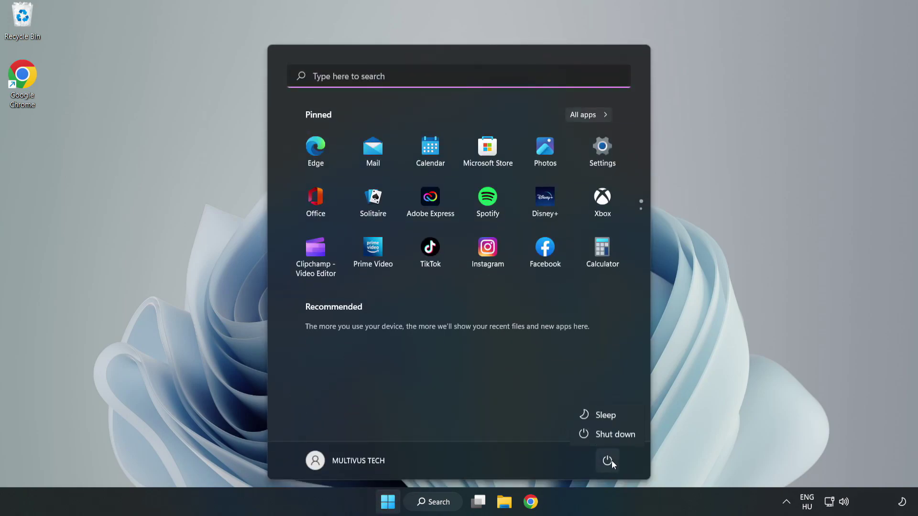